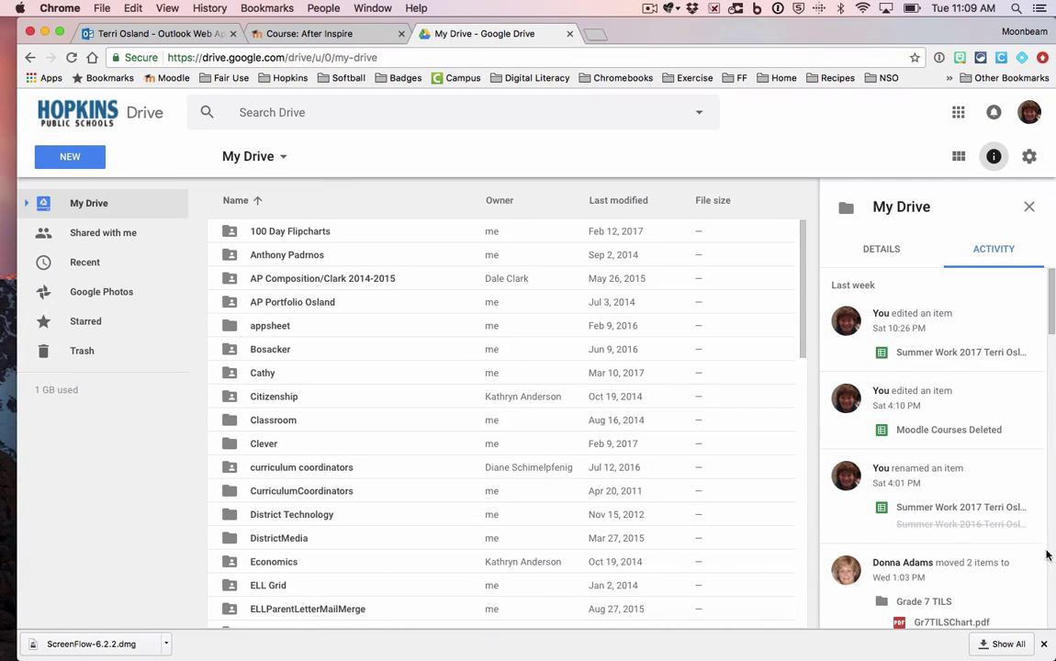
Step: Close the Chrome downloads bar so the full My Drive folder list shows
{"action": "left_click", "coordinate": [1043, 644]}
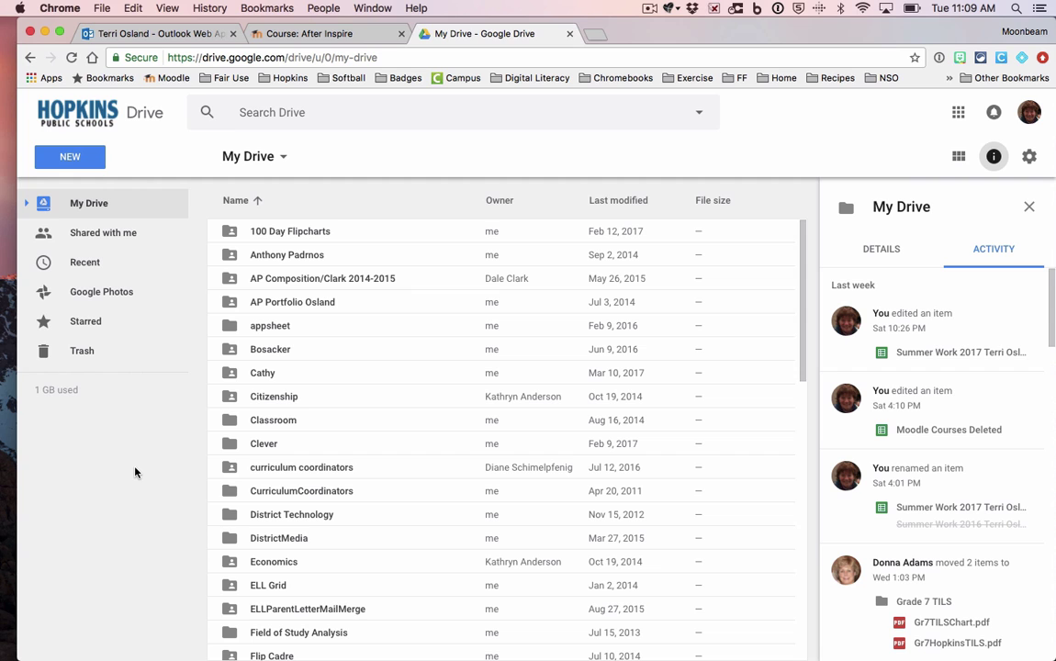
{"action": "left_click_drag", "start_coordinate": [557, 33], "coordinate": [552, 33]}
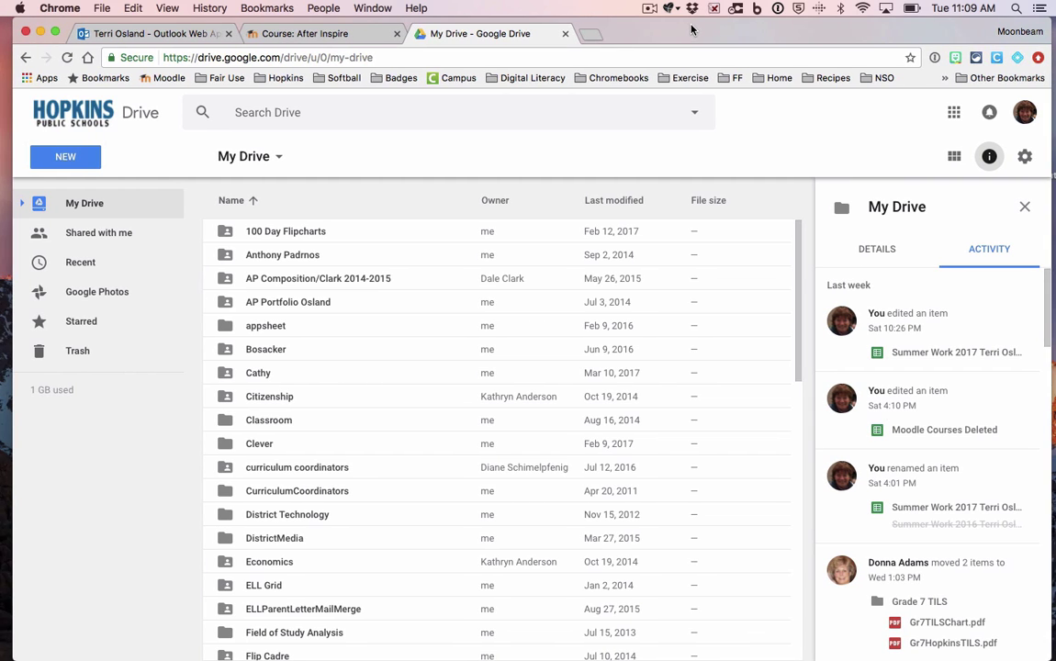
{"action": "mouse_move", "coordinate": [129, 404]}
Step: Create a new blank Google Slides presentation from Drive's New menu
{"action": "left_click", "coordinate": [75, 164]}
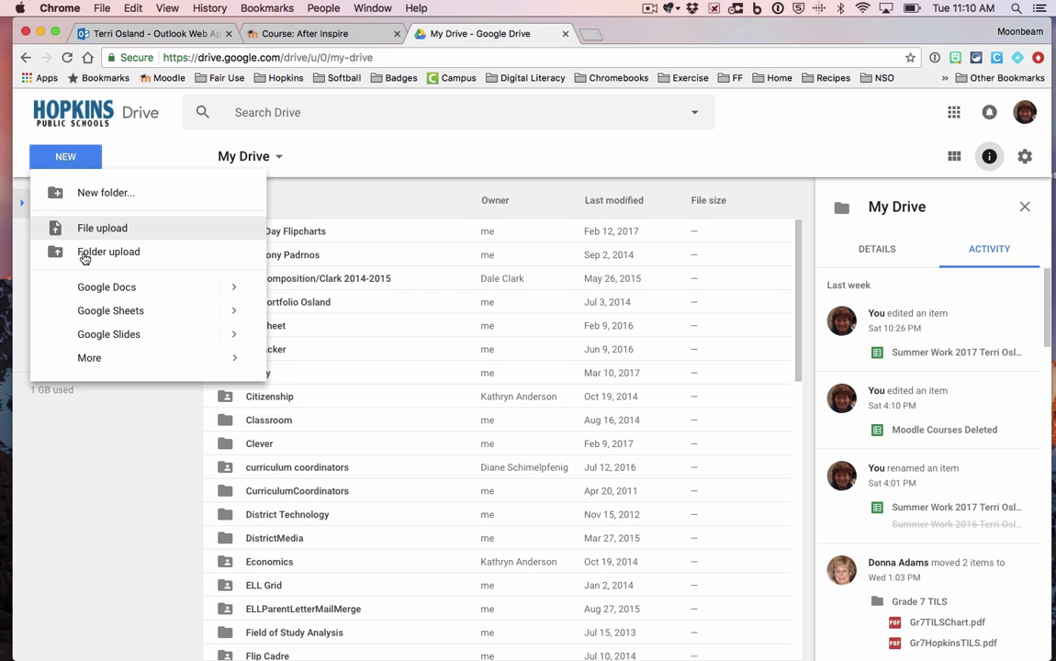
{"action": "left_click", "coordinate": [234, 336]}
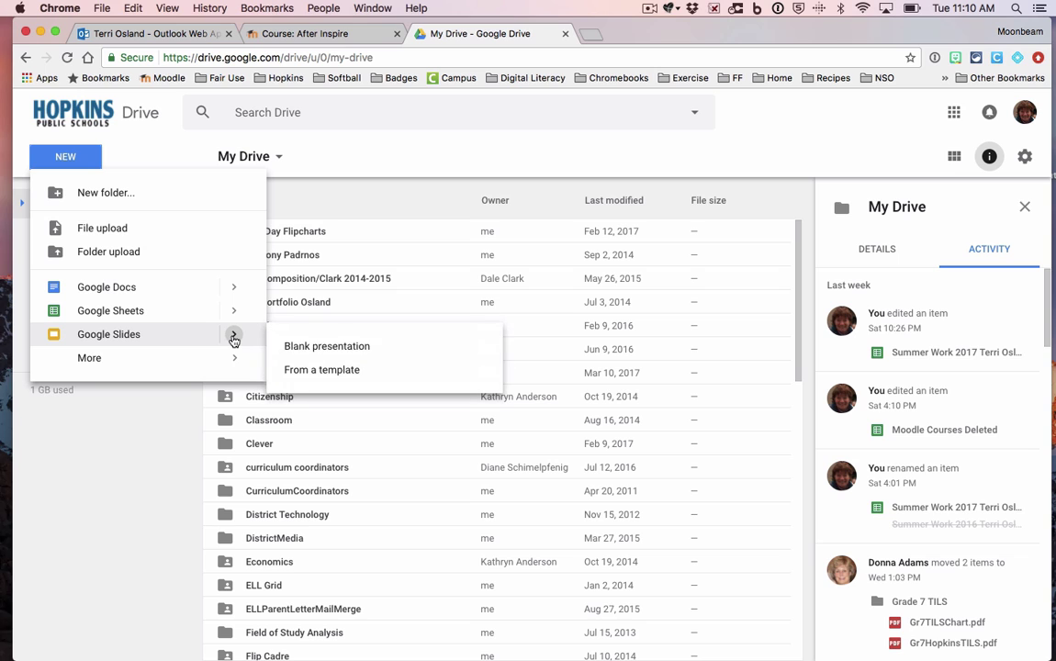
{"action": "left_click", "coordinate": [307, 354]}
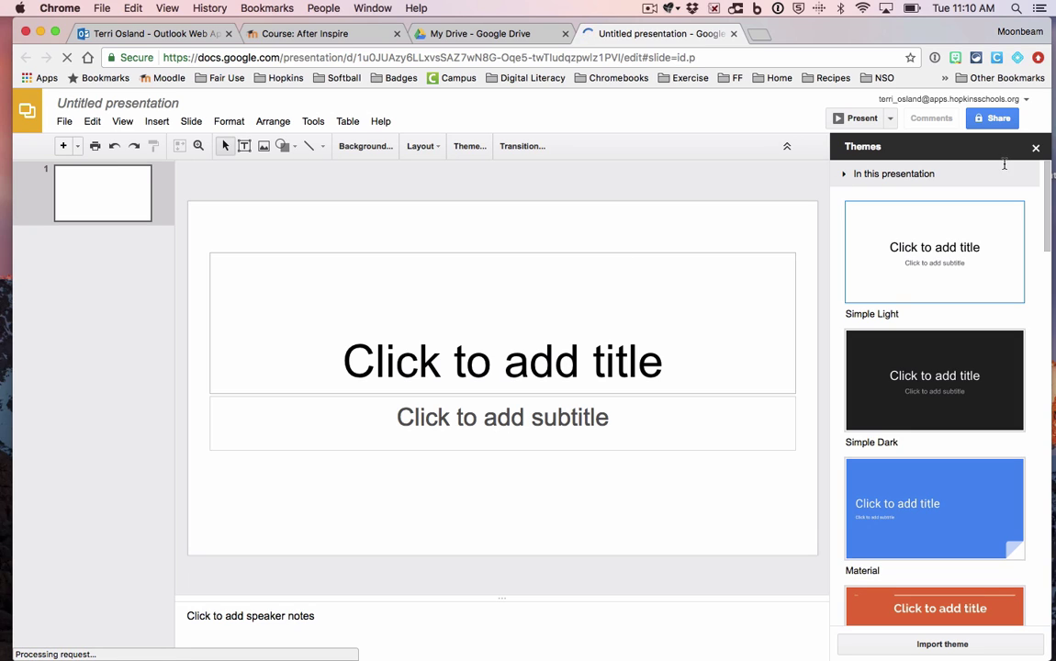
Step: Dismiss the Themes panel and replace the title slide with one Blank-layout slide, then switch to ActivInspire
{"action": "left_click", "coordinate": [1037, 148]}
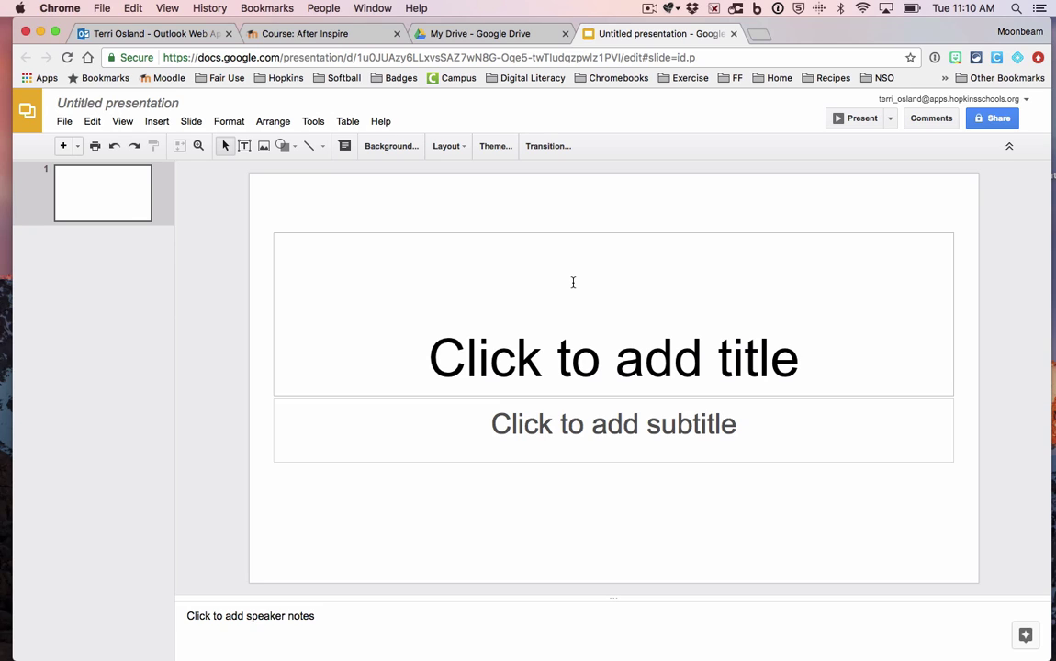
{"action": "left_click", "coordinate": [117, 208]}
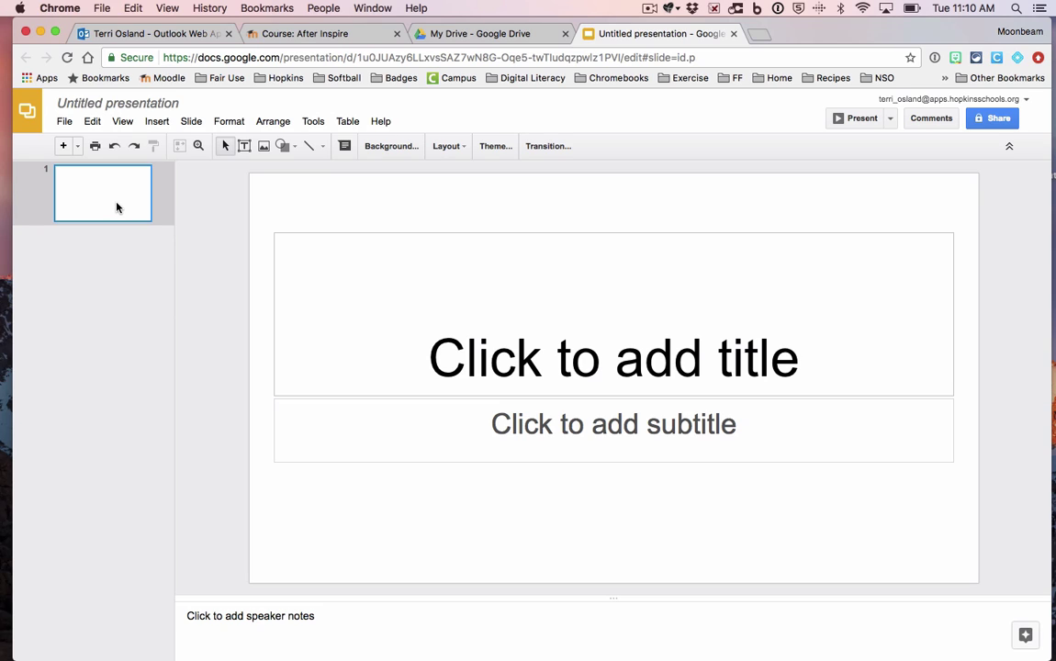
{"action": "left_click", "coordinate": [79, 146]}
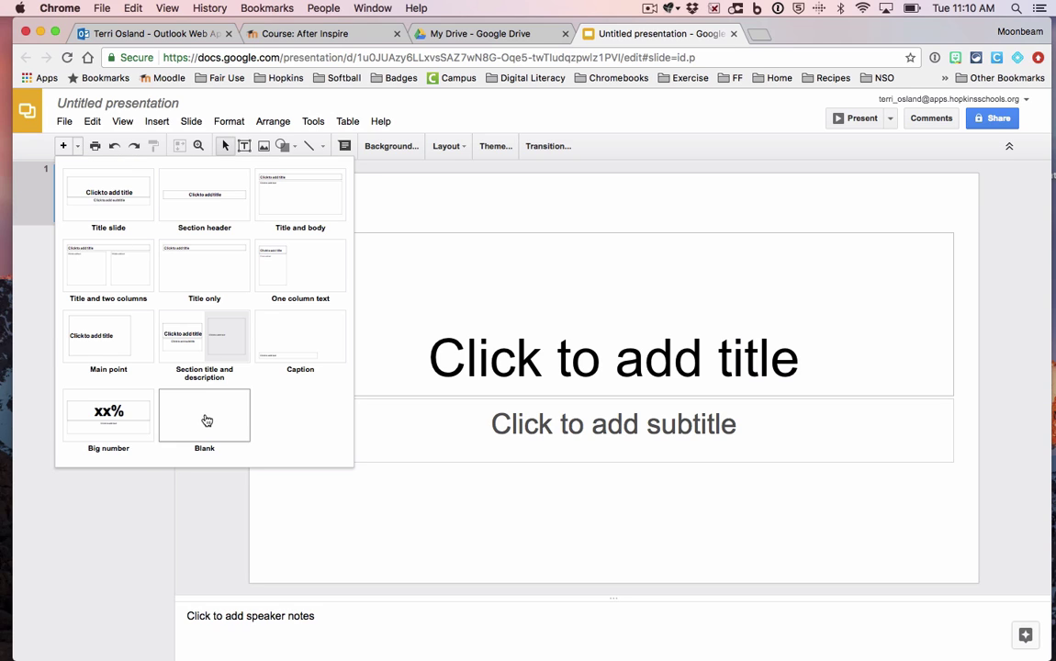
{"action": "left_click", "coordinate": [207, 419]}
{"action": "left_click", "coordinate": [92, 206]}
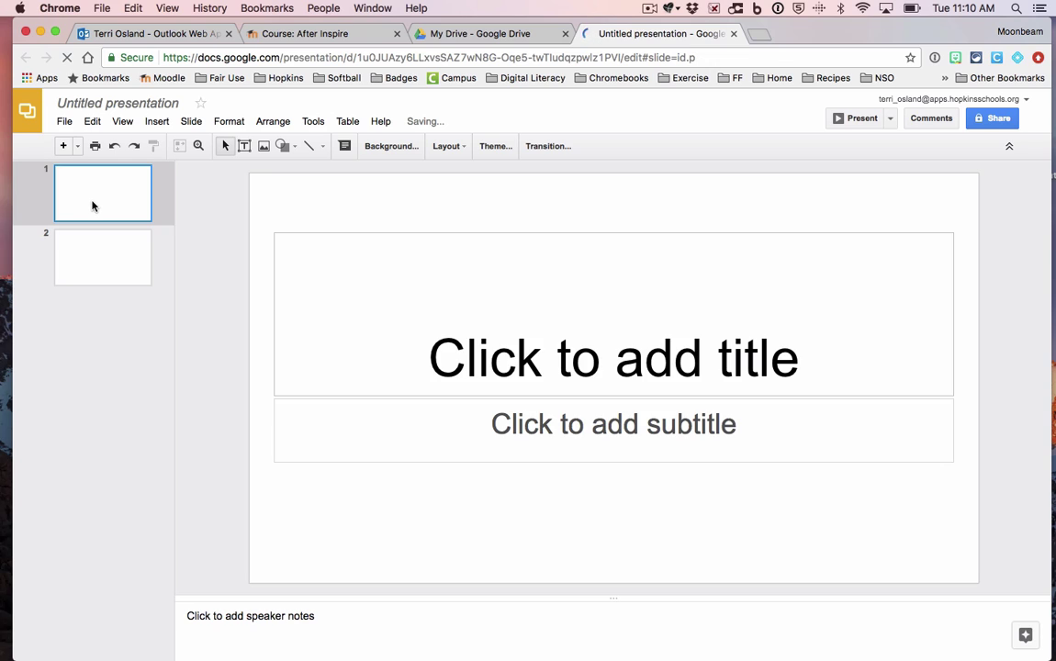
{"action": "key", "text": "Delete"}
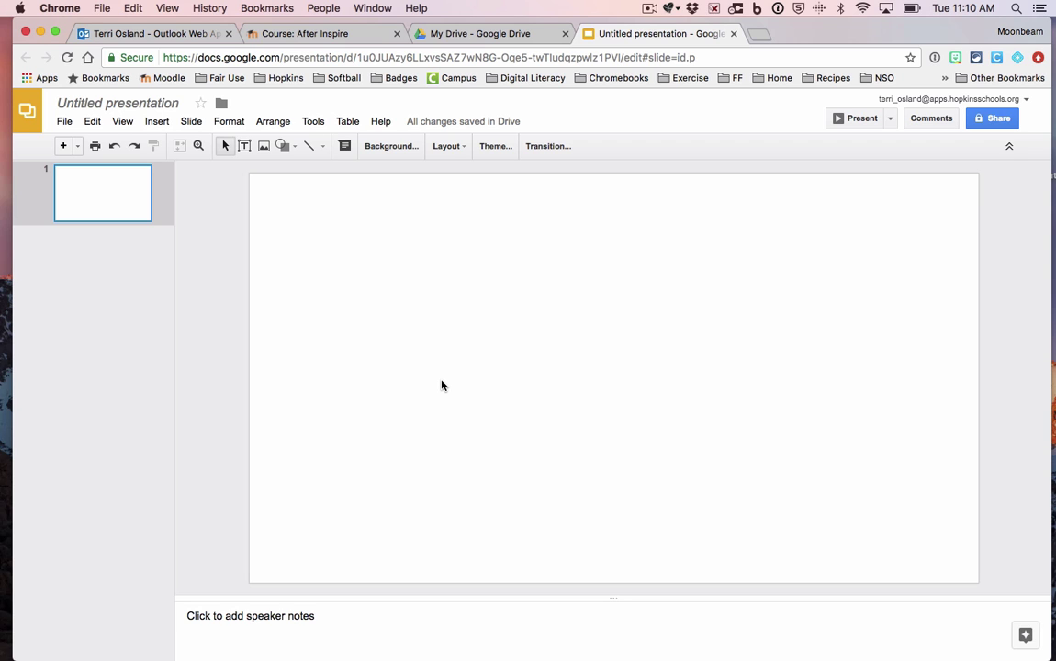
{"action": "key", "text": "super+Tab"}
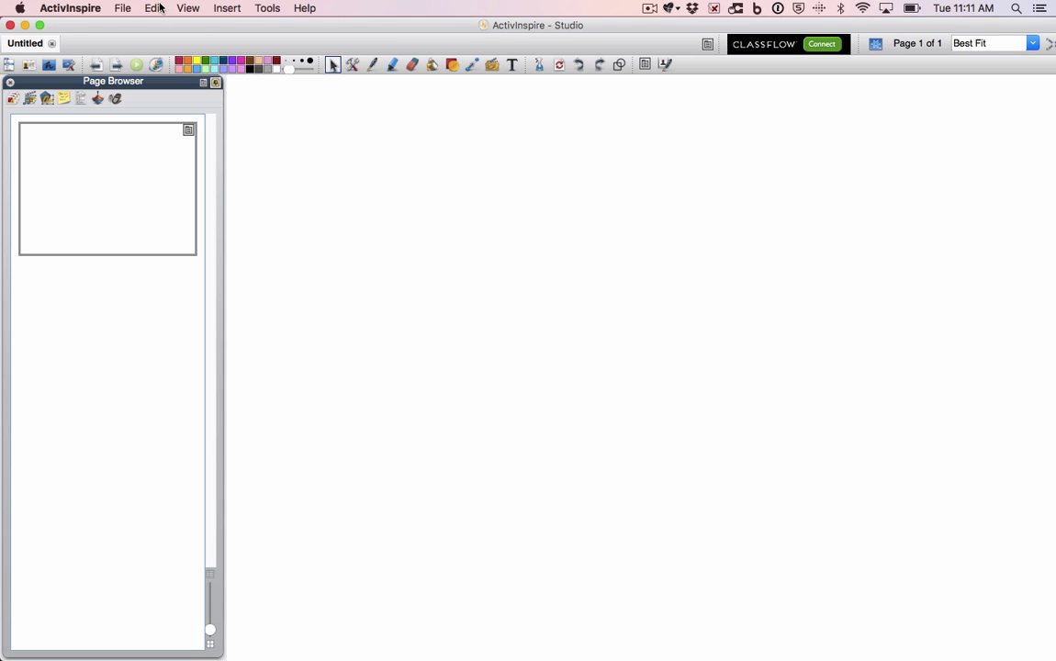
Step: Close the empty Untitled flipchart and open Sign Makers Assistant-spelling phonics.flipchart from the Desktop
{"action": "left_click", "coordinate": [52, 44]}
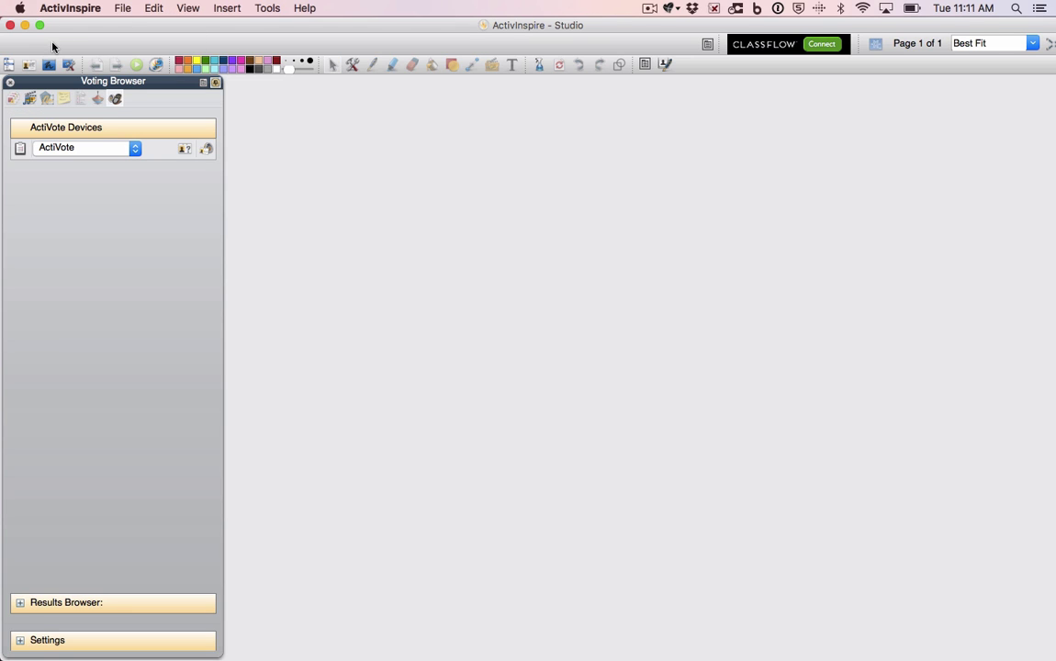
{"action": "left_click", "coordinate": [123, 9]}
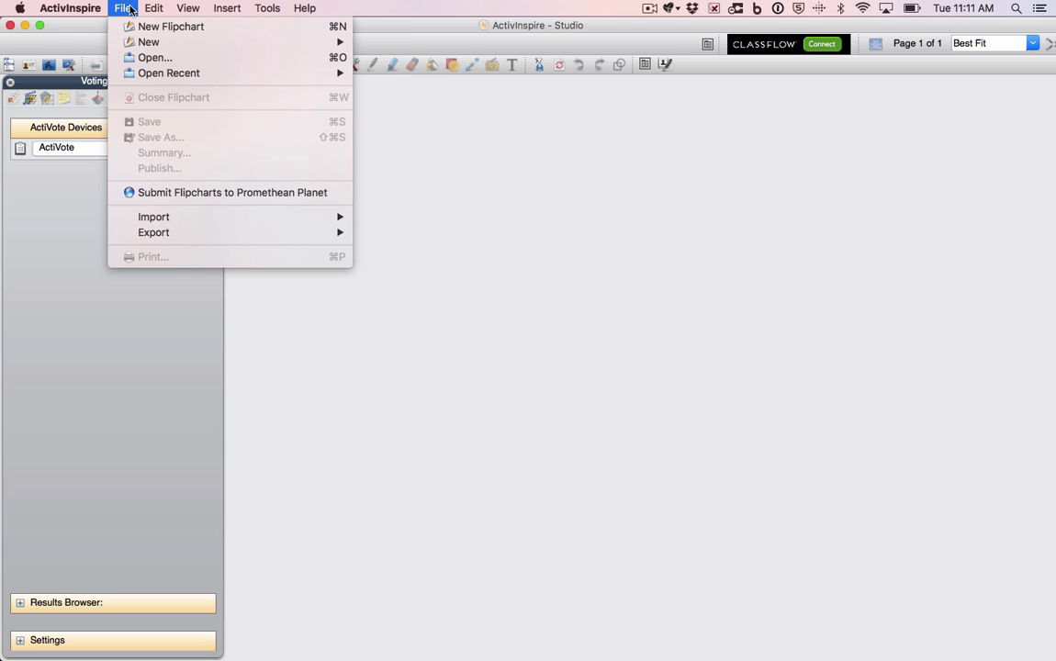
{"action": "left_click", "coordinate": [140, 58]}
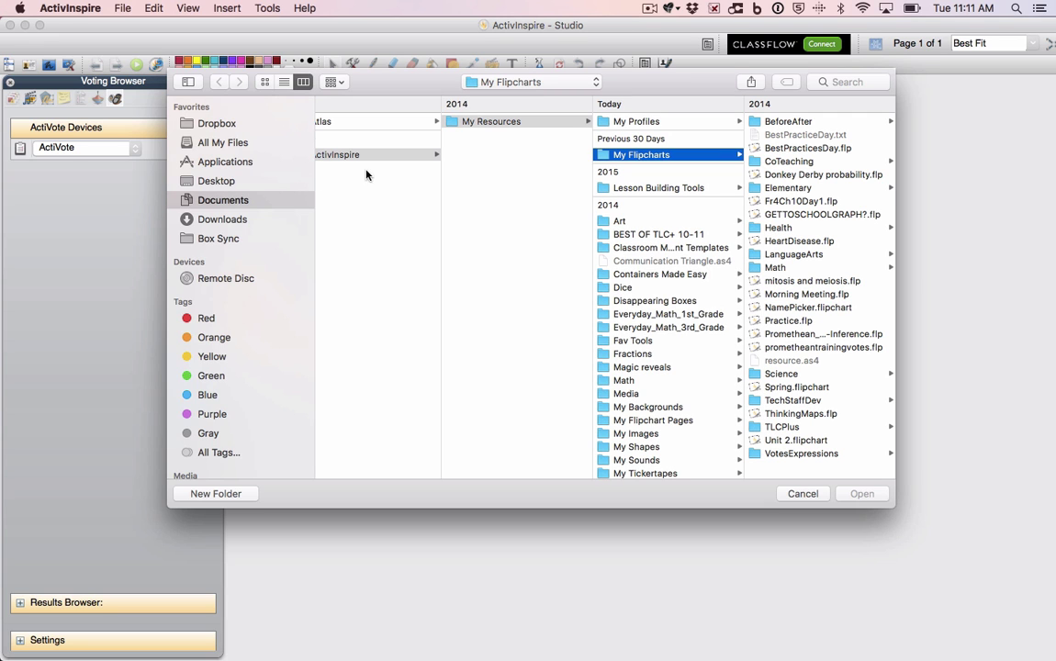
{"action": "left_click", "coordinate": [221, 182]}
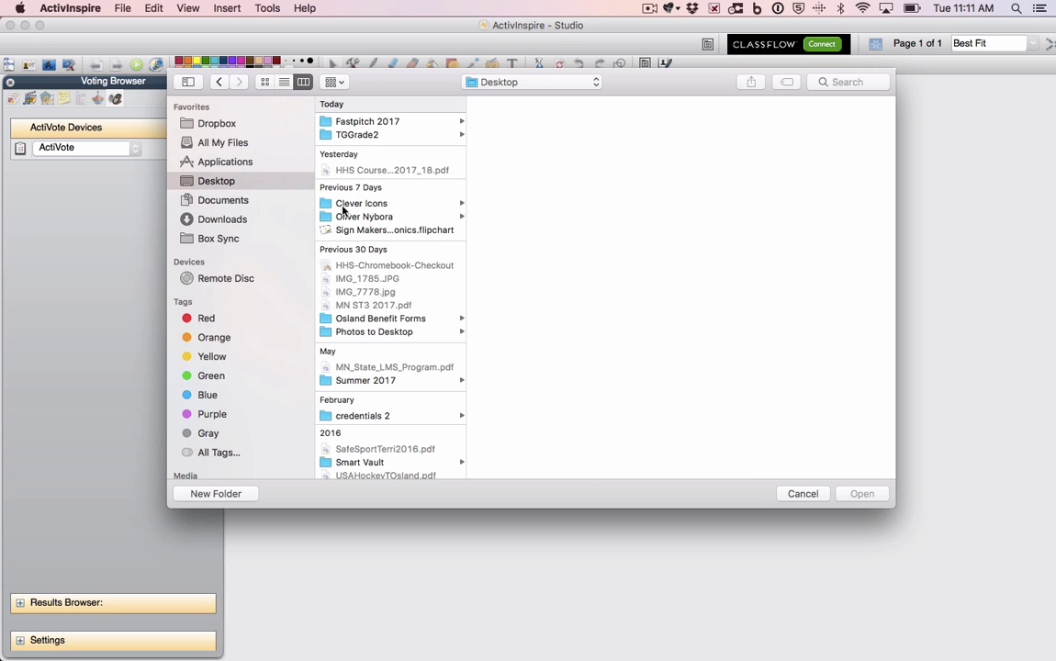
{"action": "left_click", "coordinate": [388, 231]}
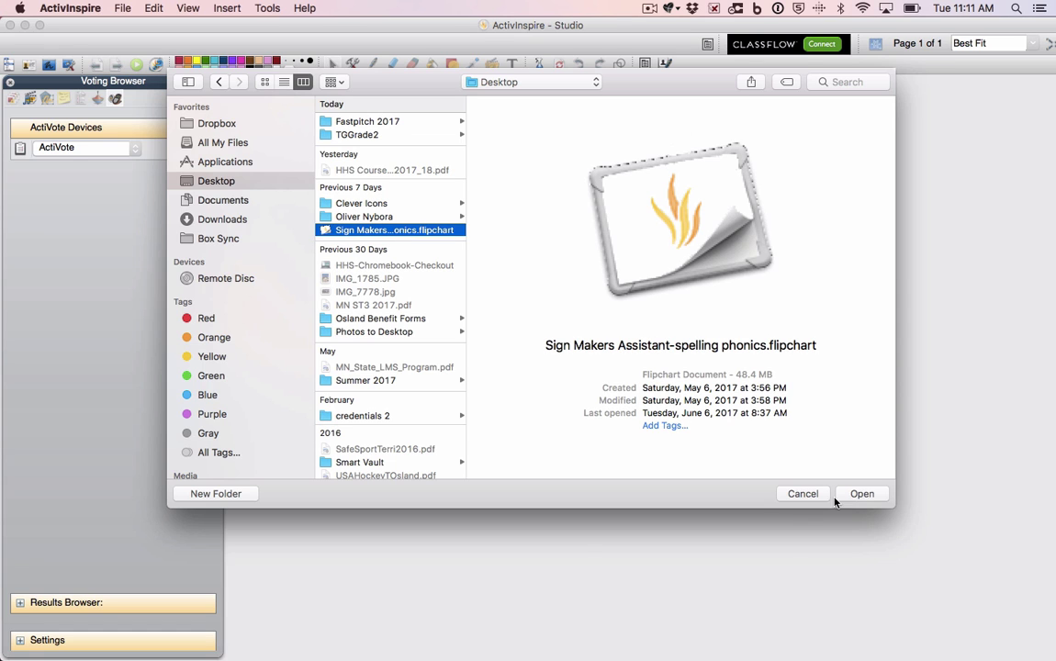
{"action": "left_click", "coordinate": [862, 495]}
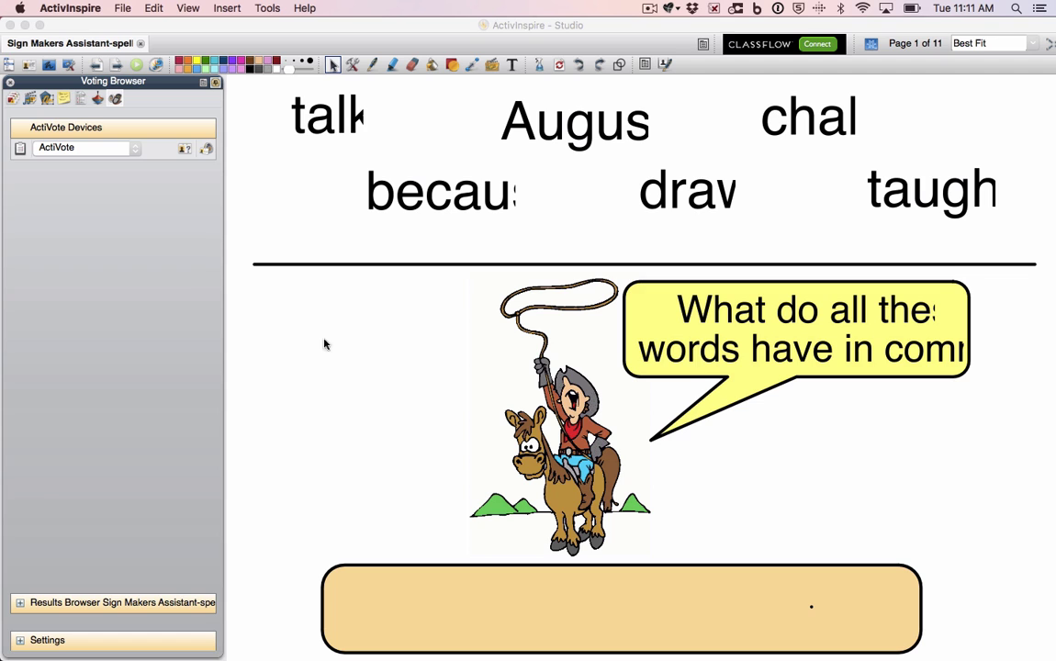
Step: Delete the blank last page in the Page Browser, leaving 10 pages, then reveal the desktop
{"action": "left_click", "coordinate": [12, 98]}
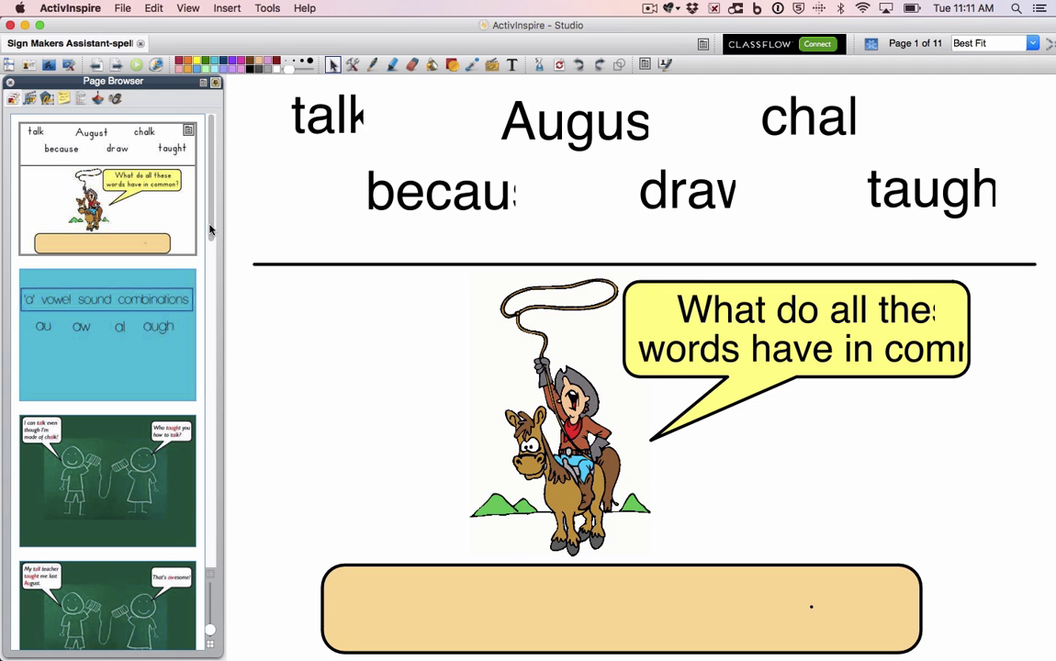
{"action": "scroll", "coordinate": [190, 208], "scroll_direction": "down", "scroll_amount": 10}
{"action": "scroll", "coordinate": [190, 456], "scroll_direction": "down", "scroll_amount": 5}
{"action": "scroll", "coordinate": [191, 551], "scroll_direction": "up", "scroll_amount": 5}
{"action": "scroll", "coordinate": [174, 606], "scroll_direction": "down", "scroll_amount": 4}
{"action": "left_click", "coordinate": [101, 569]}
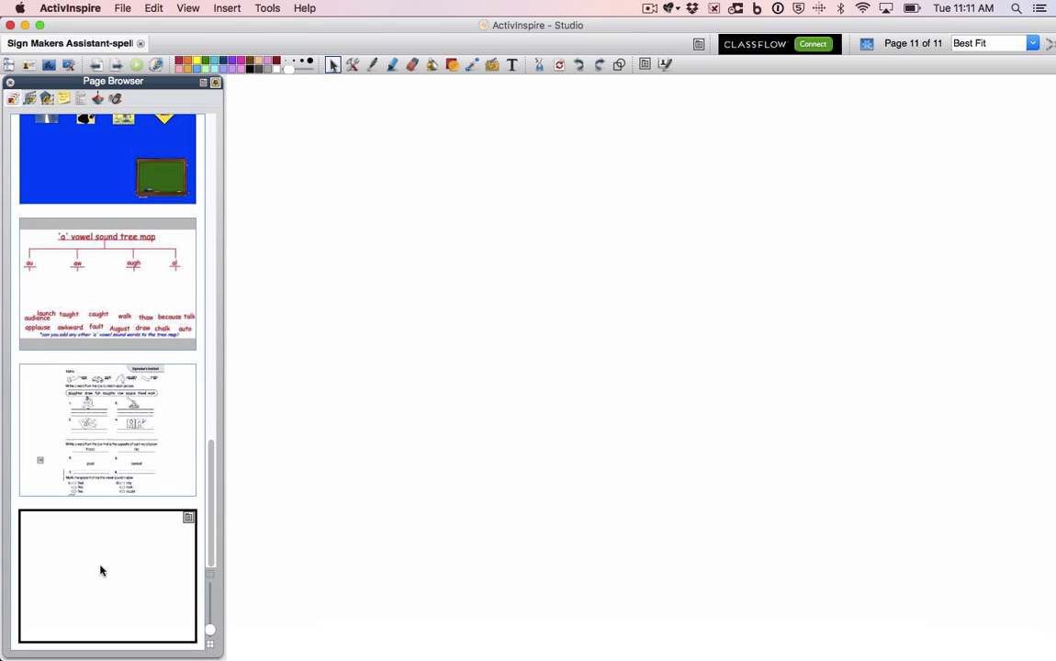
{"action": "left_click", "coordinate": [190, 519]}
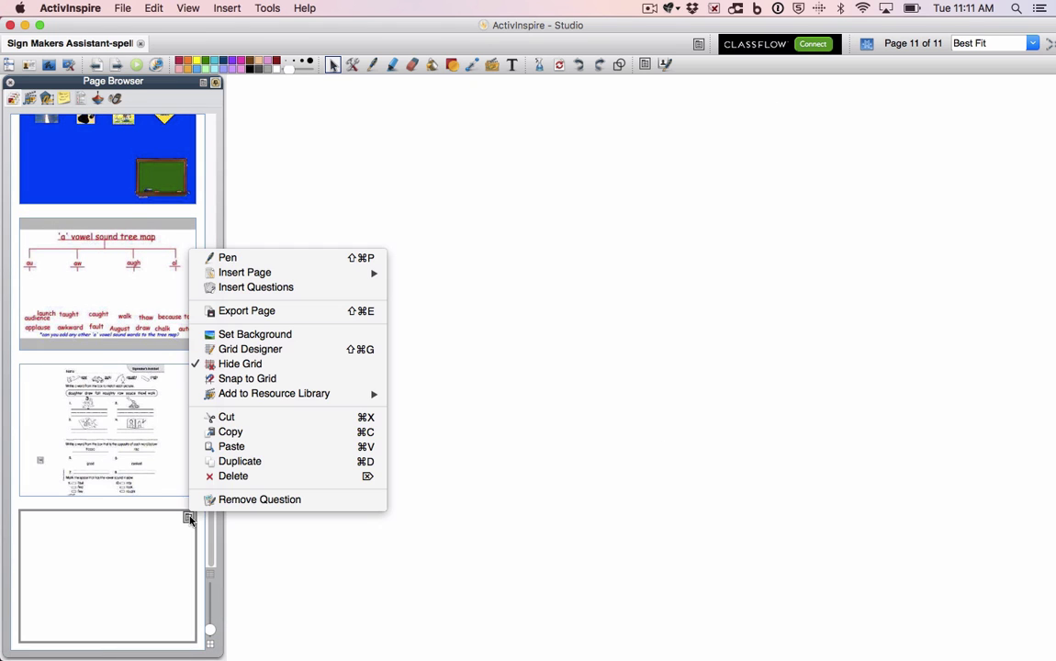
{"action": "left_click", "coordinate": [235, 475]}
{"action": "left_click_drag", "start_coordinate": [210, 502], "coordinate": [218, 152]}
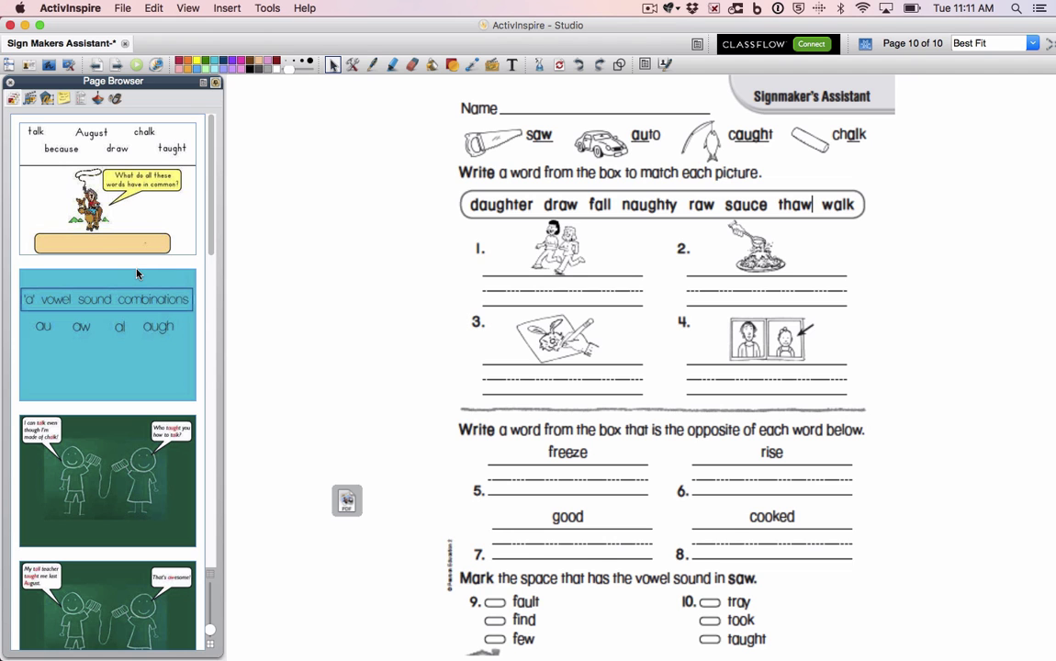
{"action": "key", "text": "F11"}
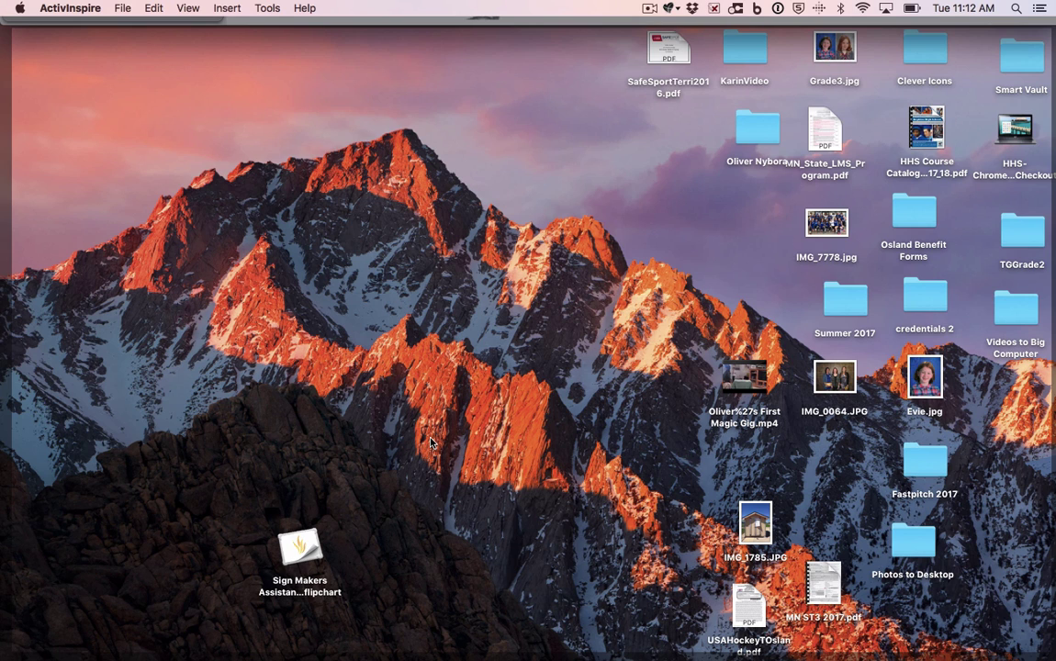
Step: Create a desktop folder named 'Flipchart Images' in Finder and drag it into place
{"action": "left_click", "coordinate": [349, 374]}
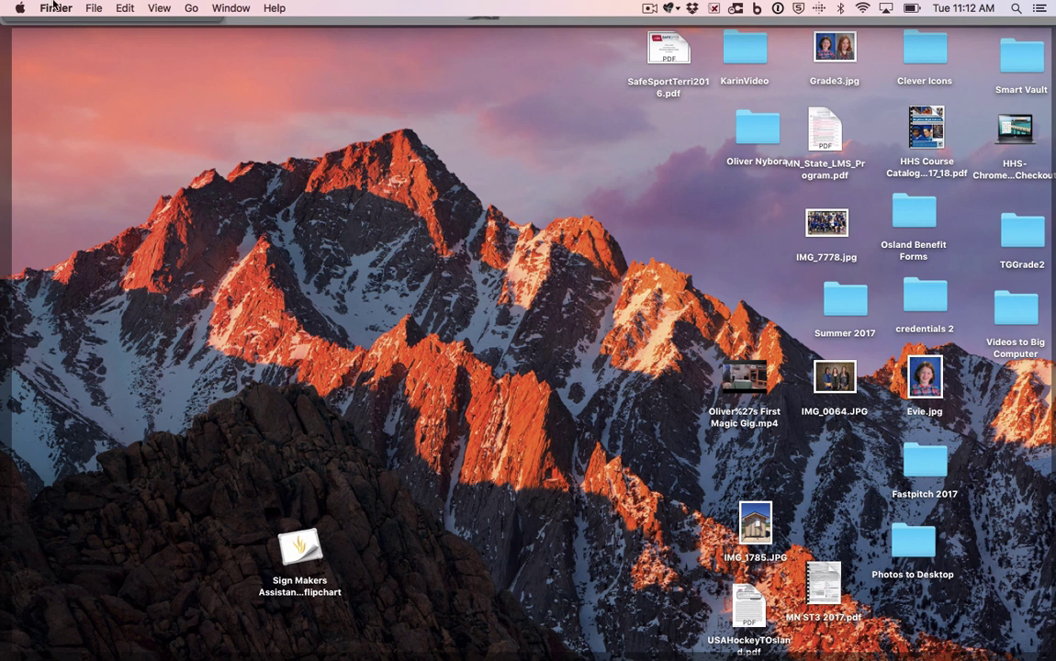
{"action": "left_click", "coordinate": [94, 11]}
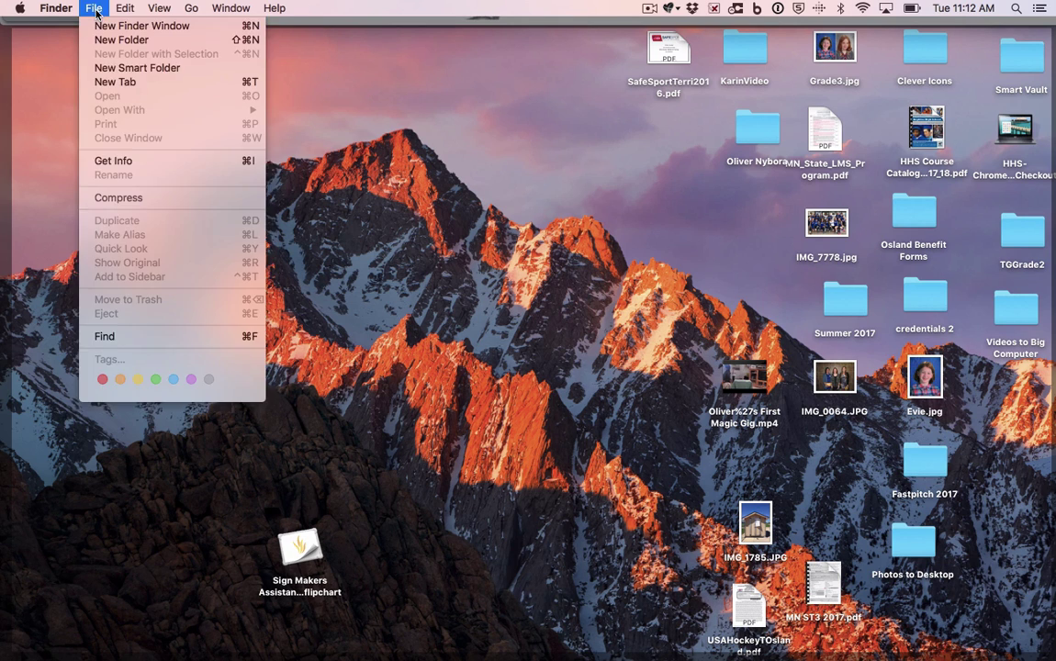
{"action": "left_click", "coordinate": [98, 39]}
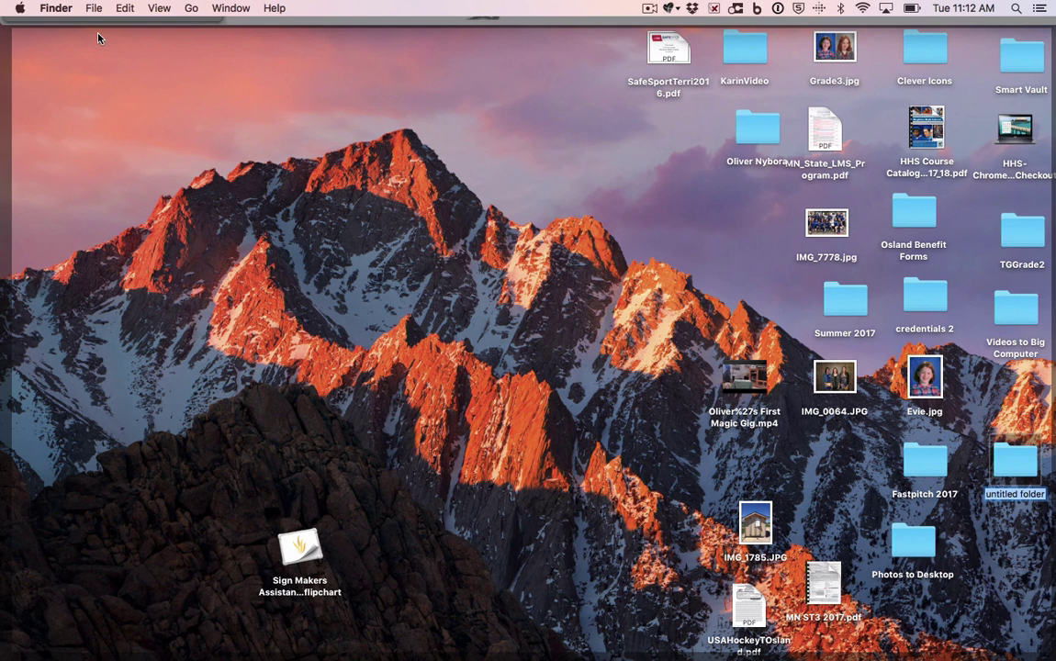
{"action": "type", "text": "Flip"}
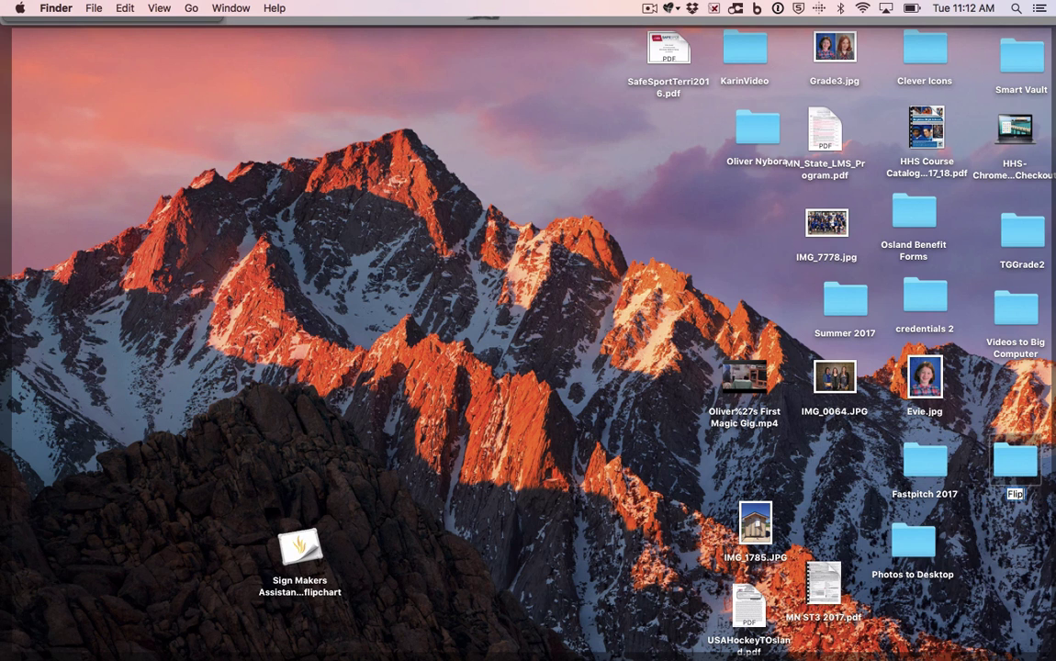
{"action": "type", "text": "chart Images"}
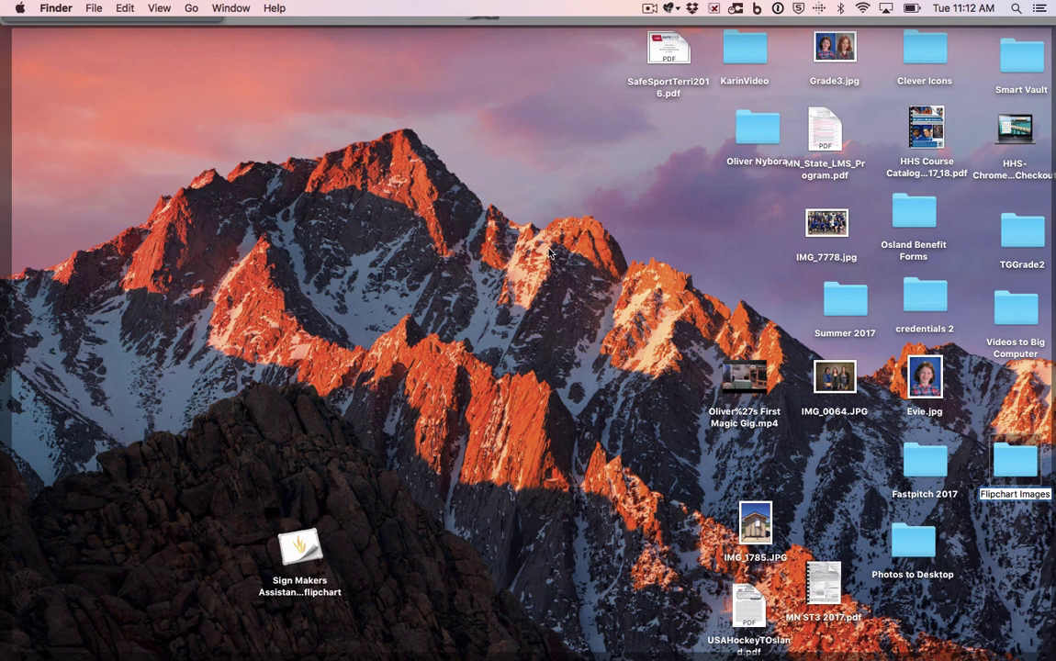
{"action": "key", "text": "Return"}
{"action": "left_click_drag", "start_coordinate": [1015, 464], "coordinate": [336, 326]}
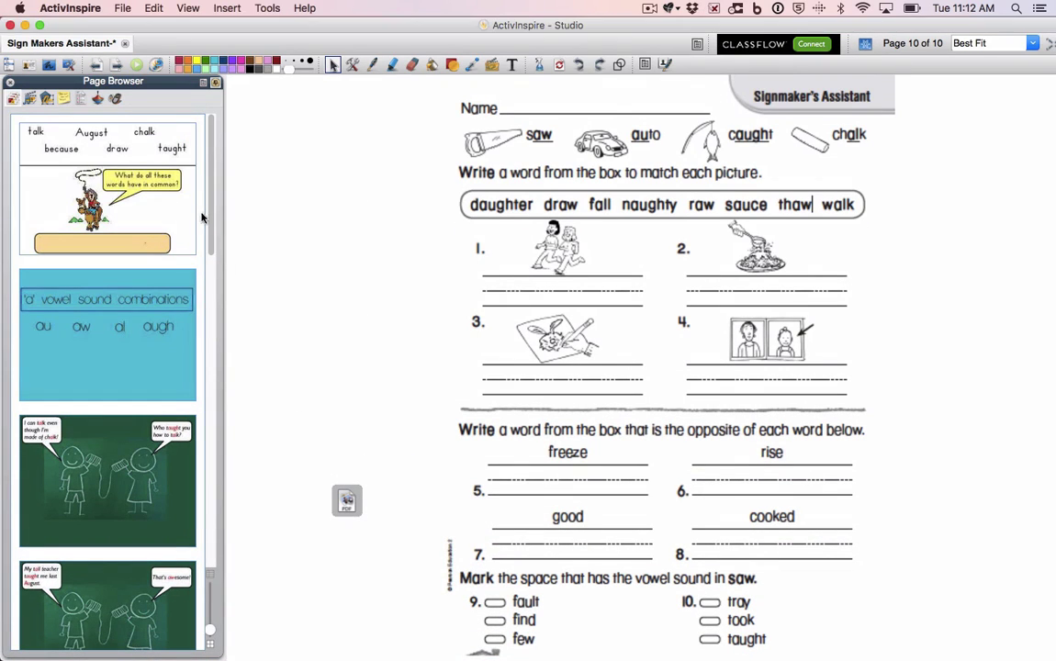
Step: Export all pages as JPEG (.jpg) into Desktop > Flipchart Images, then show the desktop
{"action": "left_click", "coordinate": [121, 8]}
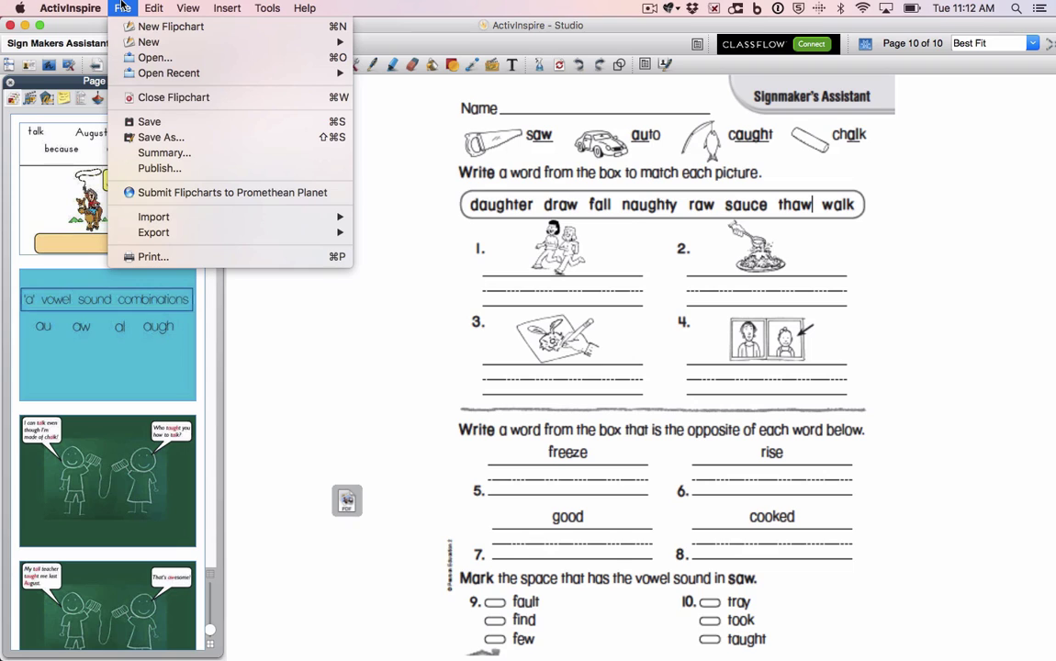
{"action": "mouse_move", "coordinate": [174, 238]}
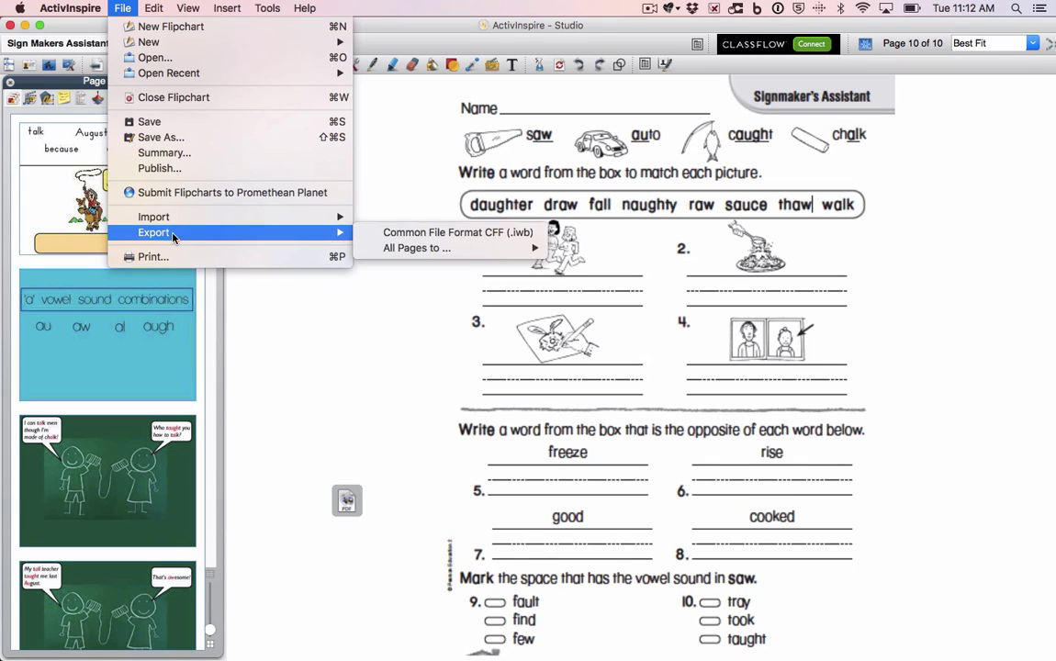
{"action": "mouse_move", "coordinate": [401, 255]}
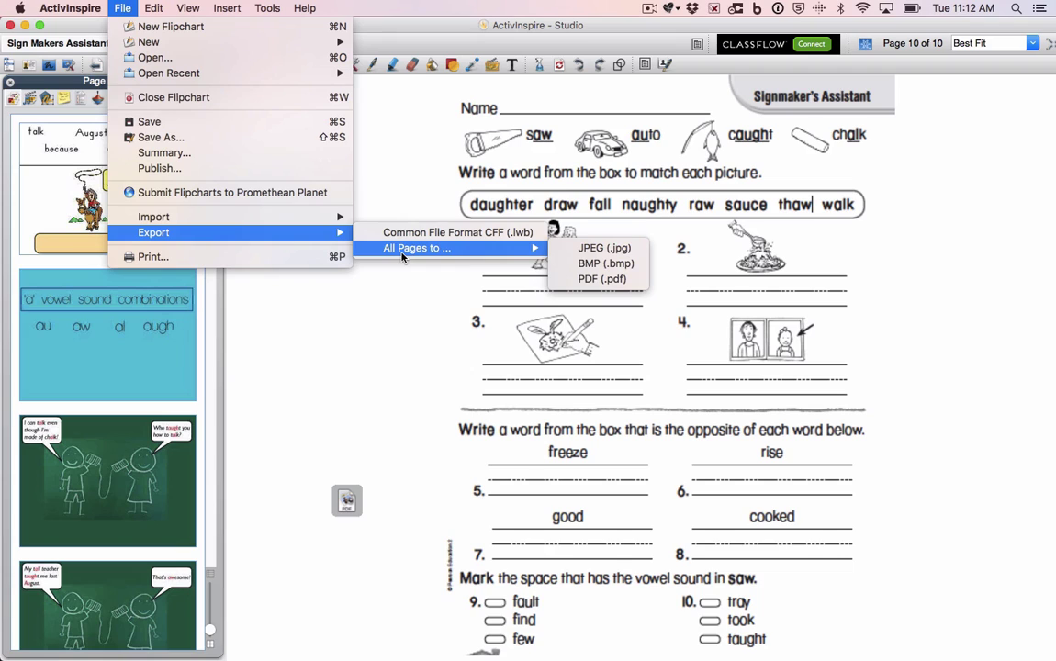
{"action": "left_click", "coordinate": [621, 255]}
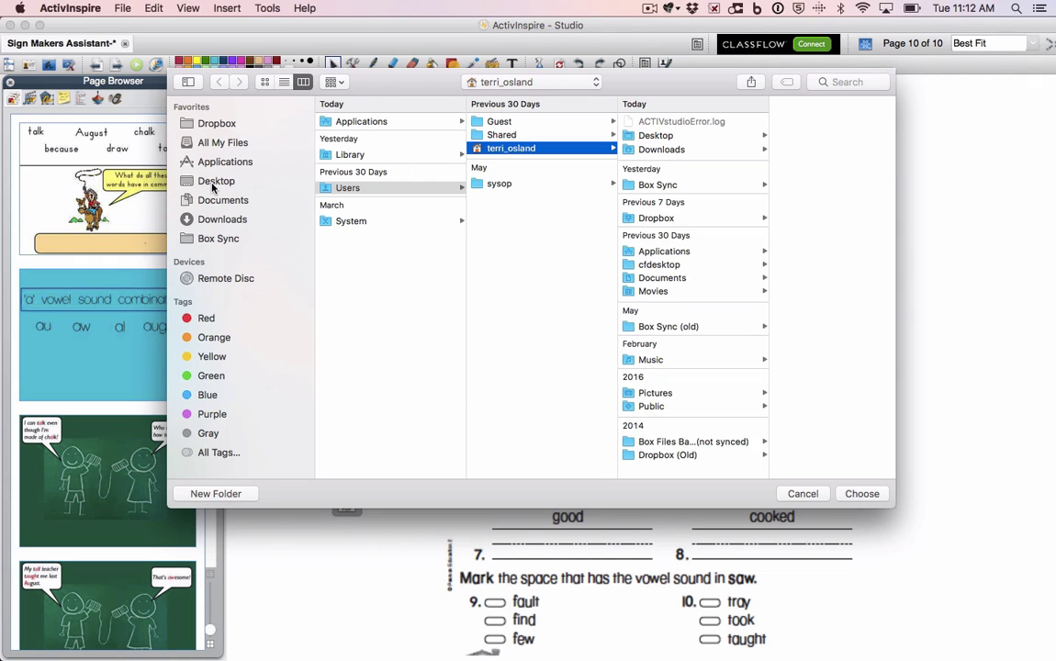
{"action": "left_click", "coordinate": [215, 182]}
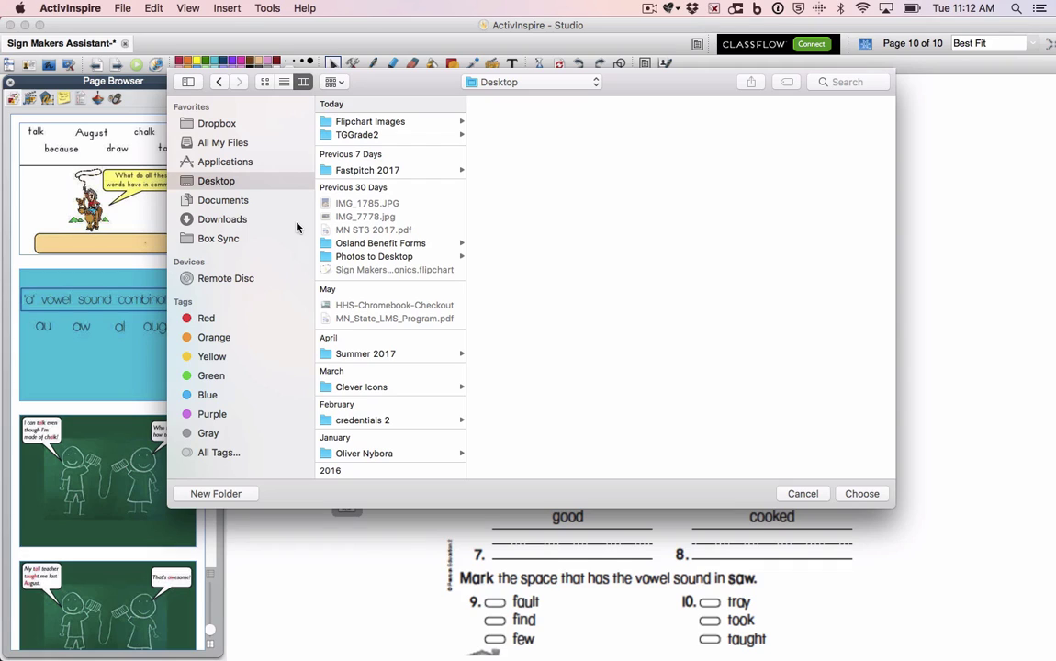
{"action": "left_click", "coordinate": [367, 123]}
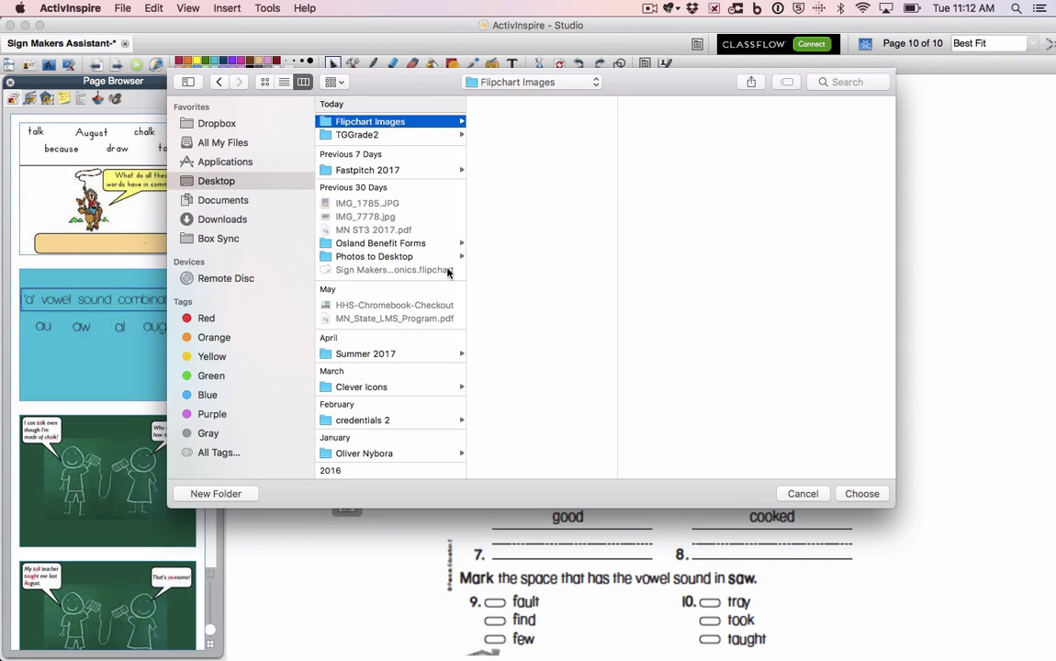
{"action": "left_click", "coordinate": [336, 83]}
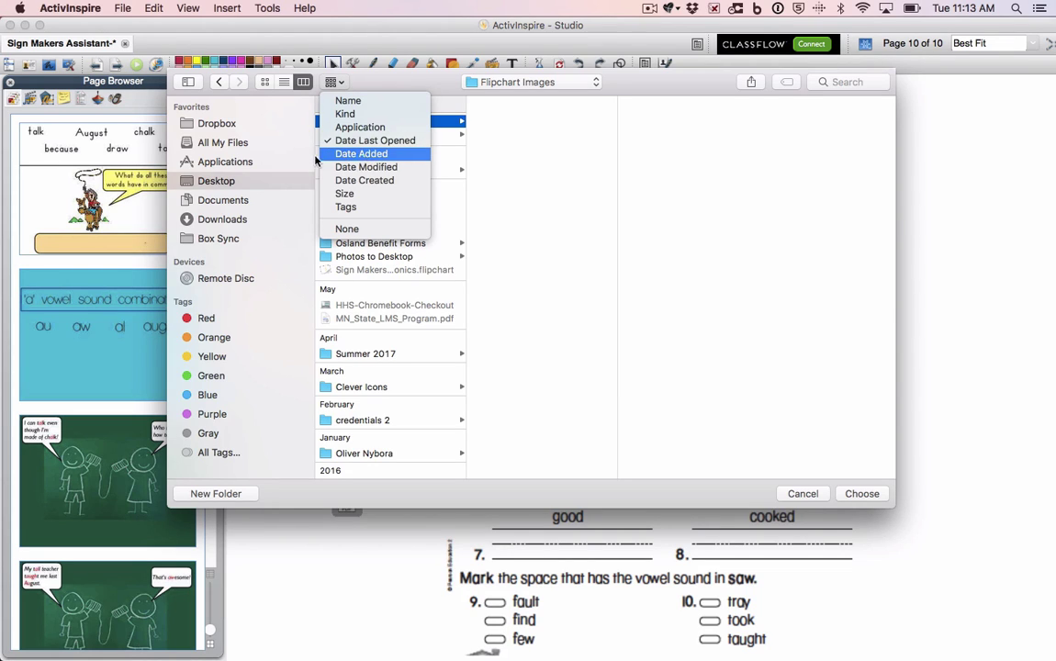
{"action": "left_click", "coordinate": [368, 140]}
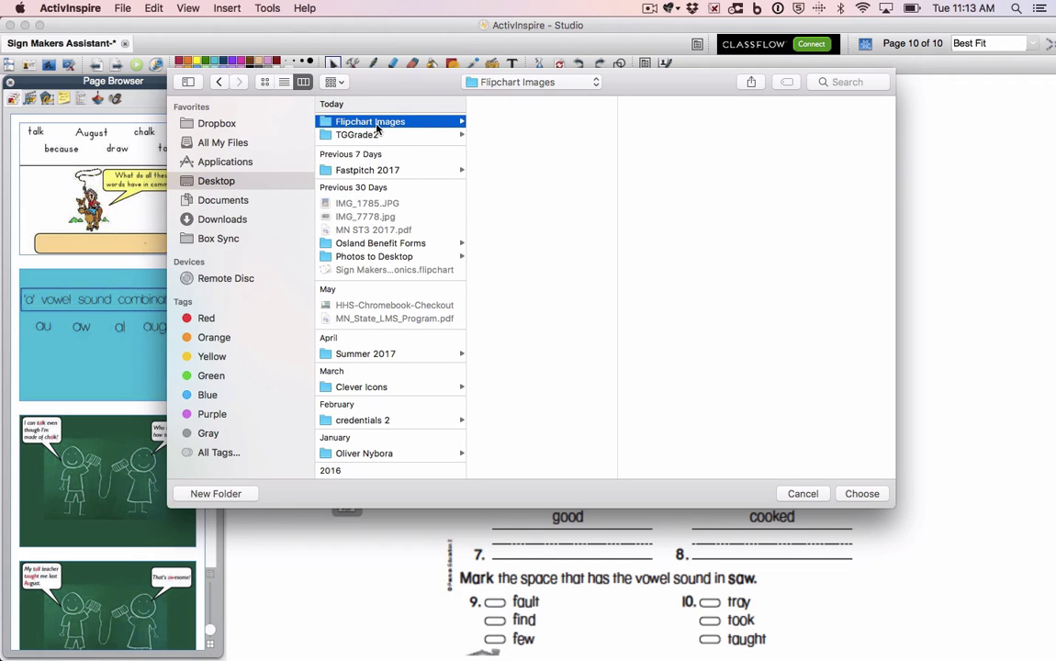
{"action": "left_click", "coordinate": [858, 494]}
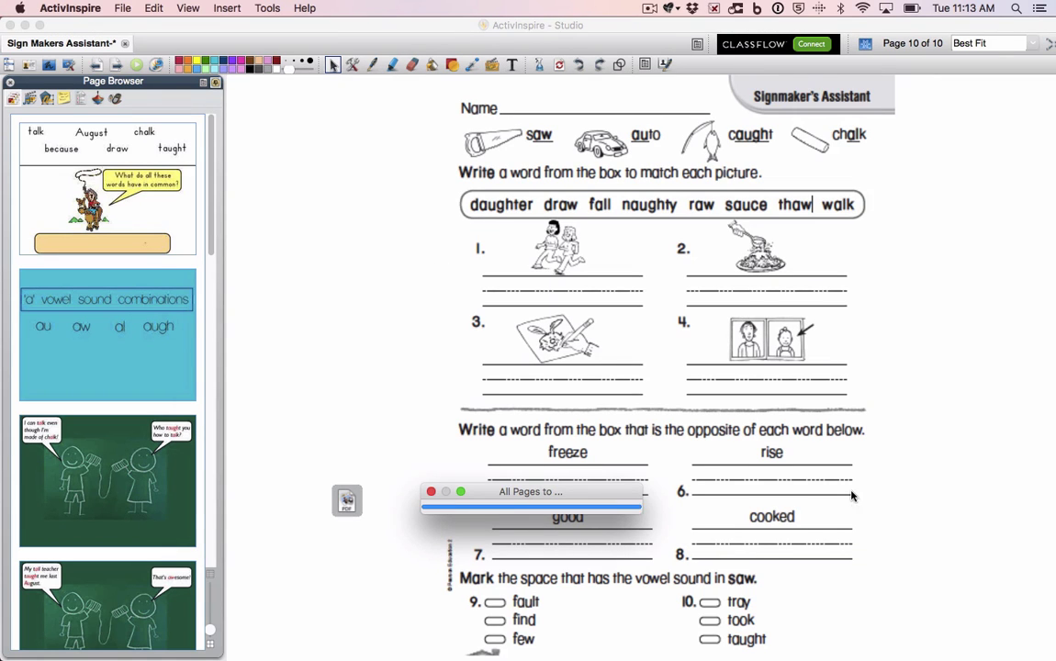
{"action": "key", "text": "F11"}
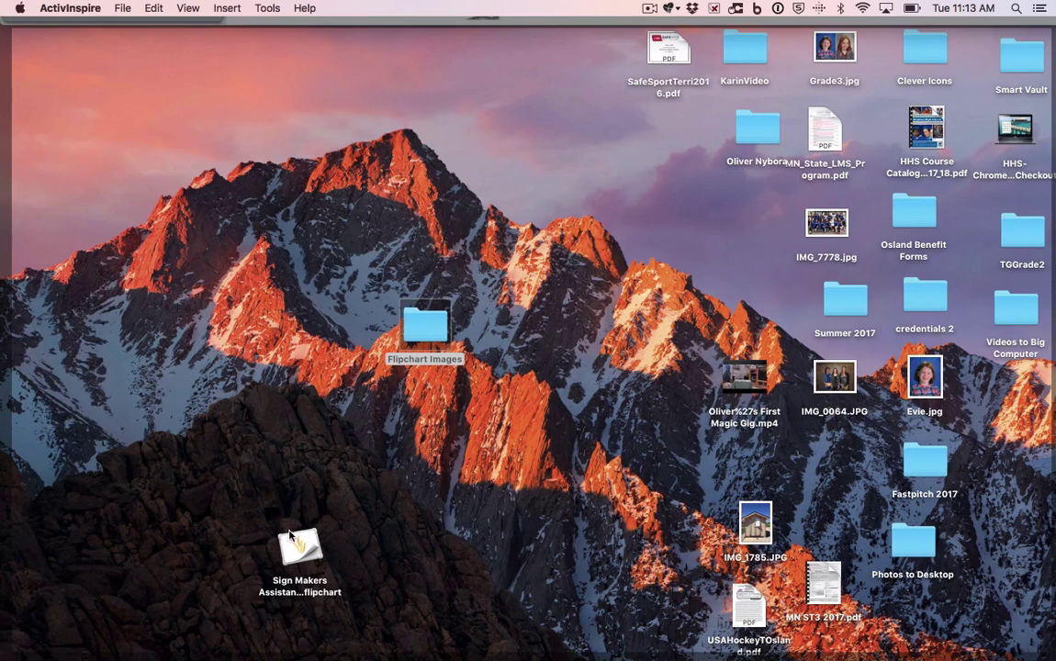
Step: Open the Flipchart Images folder and select the first page image, phonics_1.jpg
{"action": "double_click", "coordinate": [427, 337]}
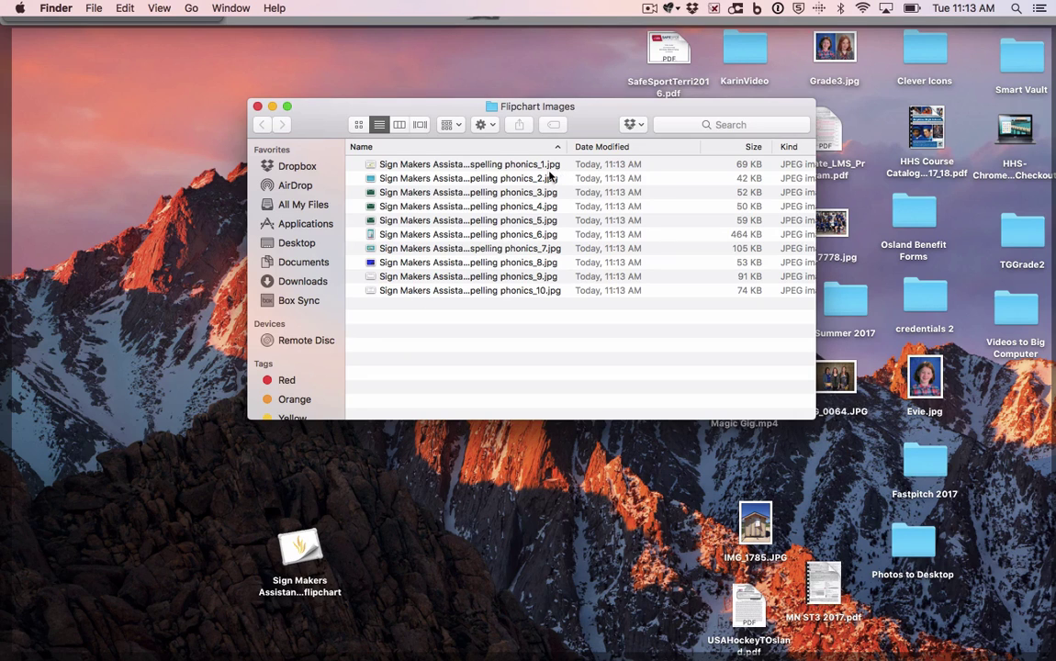
{"action": "left_click", "coordinate": [491, 262]}
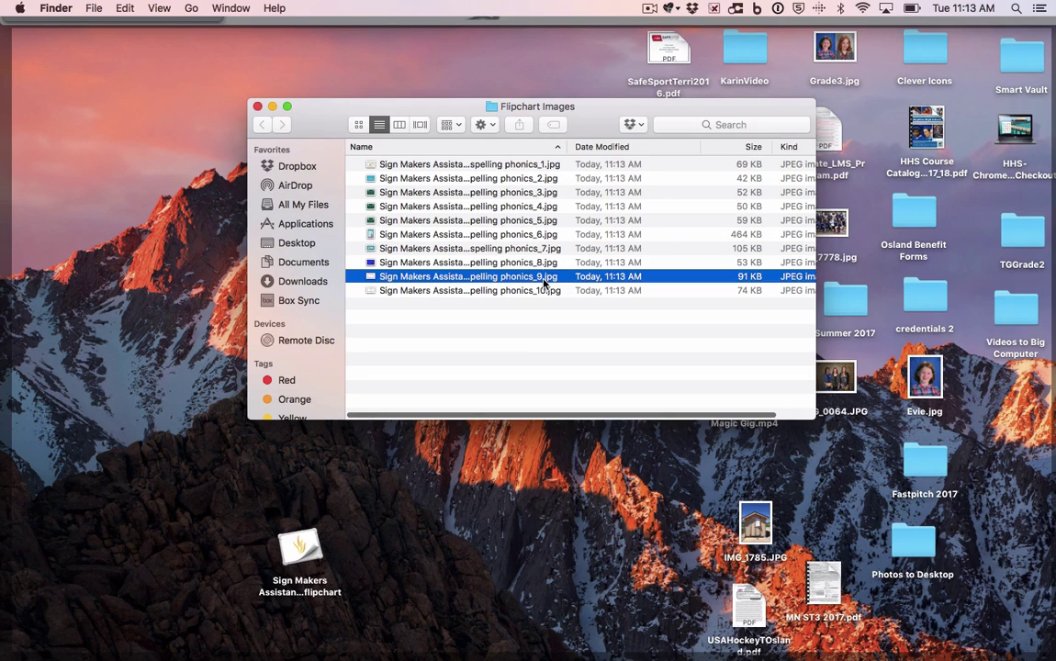
{"action": "left_click", "coordinate": [493, 165]}
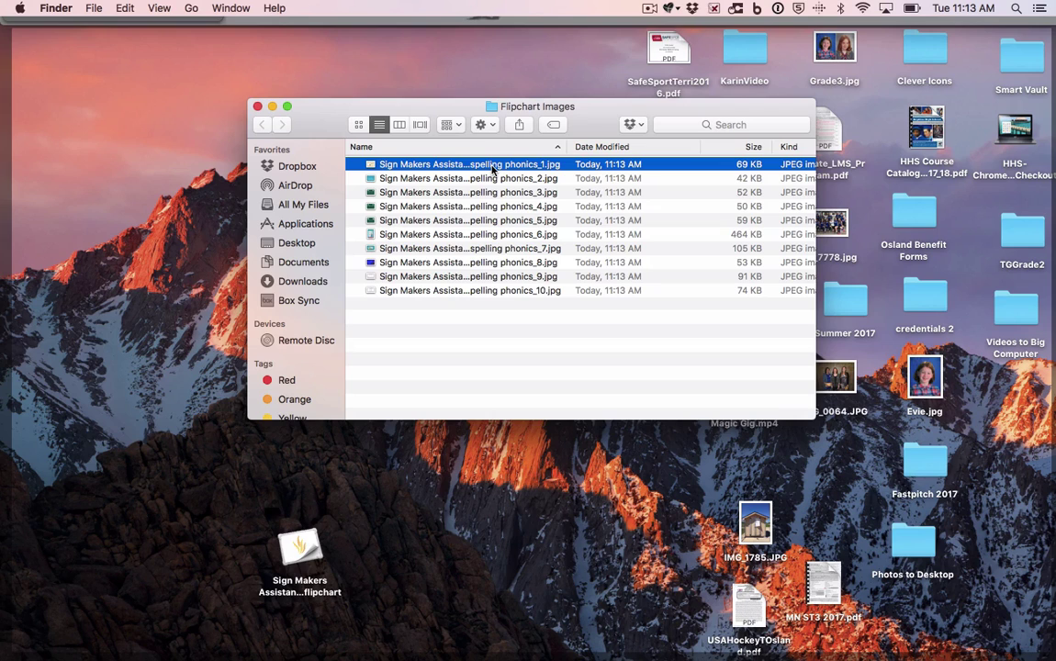
{"action": "left_click", "coordinate": [493, 321]}
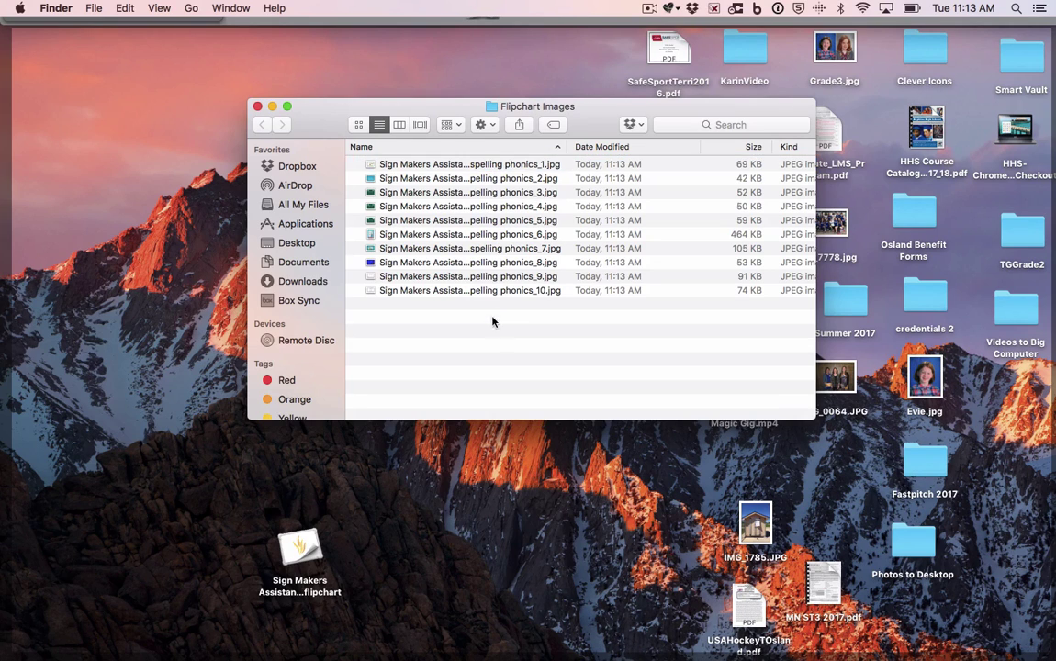
{"action": "left_click", "coordinate": [486, 168]}
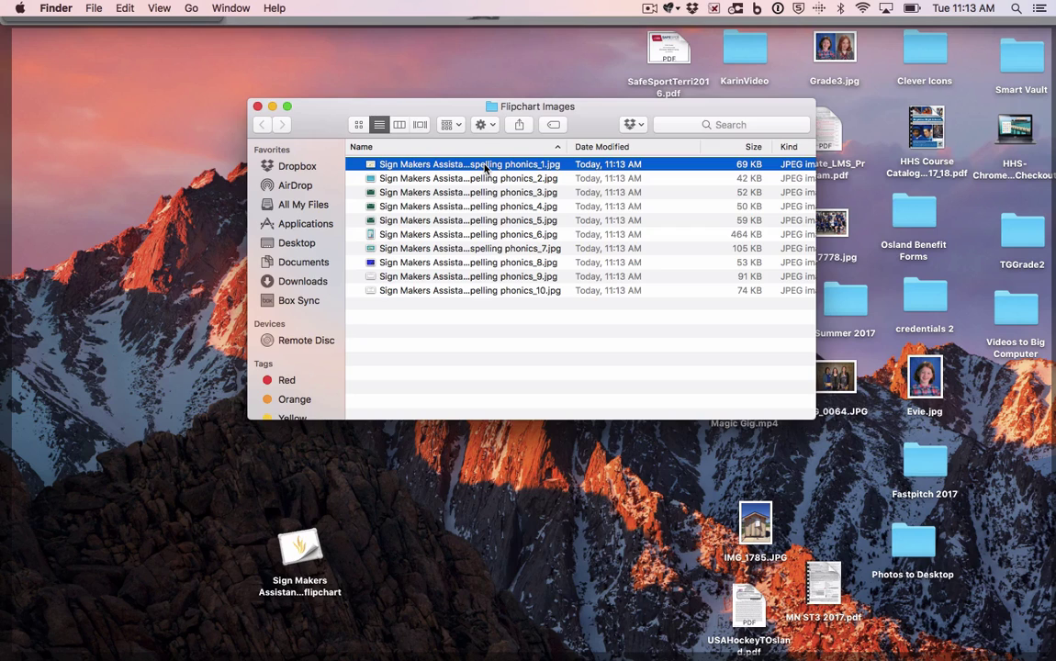
Step: Quick Look phonics_1.jpg to check the export, revealing words cut off
{"action": "key", "text": "space"}
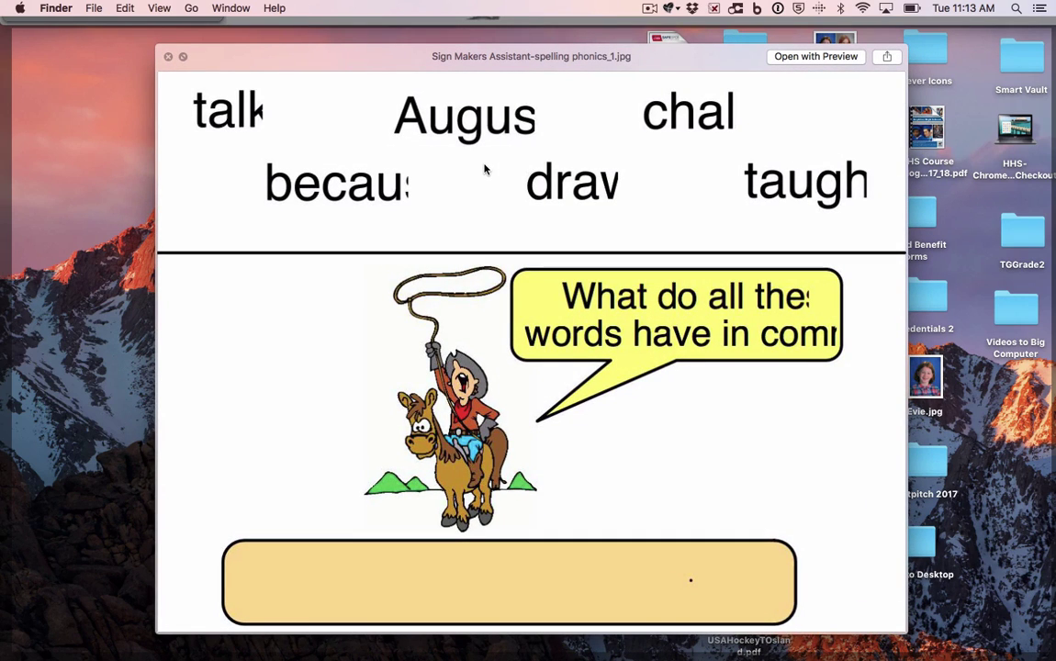
{"action": "key", "text": "space"}
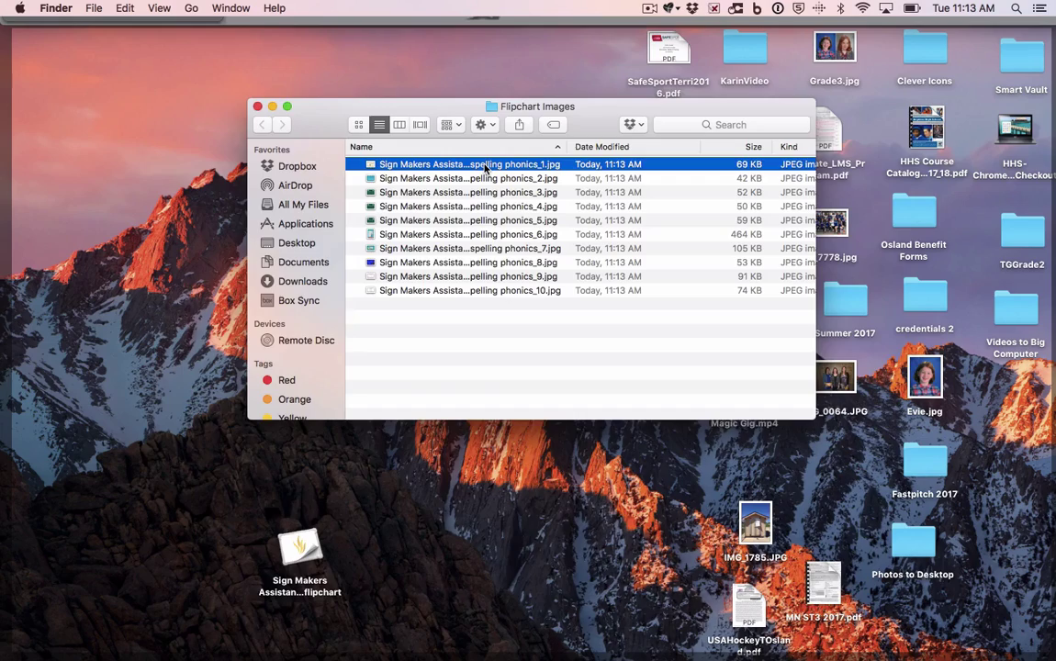
{"action": "key", "text": "space"}
{"action": "key", "text": "space"}
{"action": "key", "text": "space"}
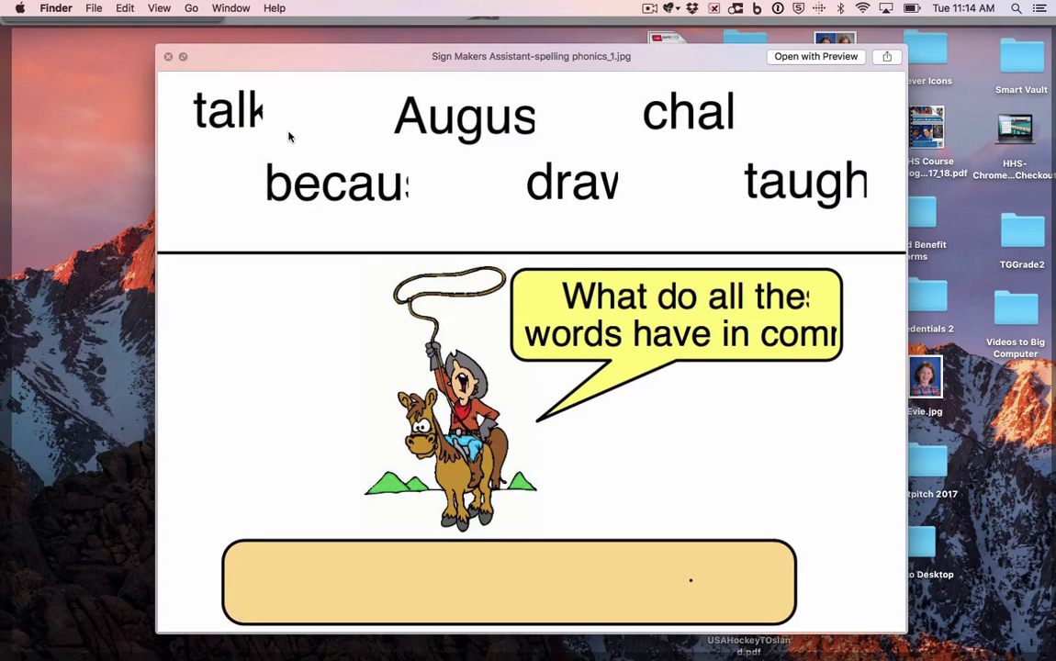
{"action": "key", "text": "space"}
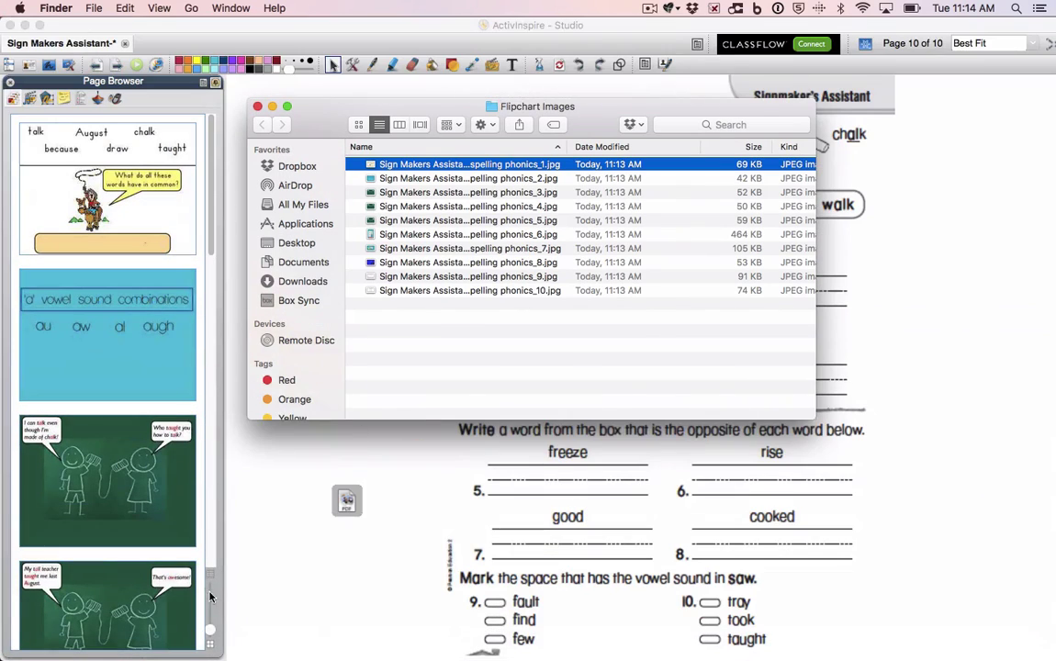
Step: On page 1, complete 'Augus' to 'August' and widen its text box to fit
{"action": "left_click", "coordinate": [259, 578]}
{"action": "left_click", "coordinate": [133, 207]}
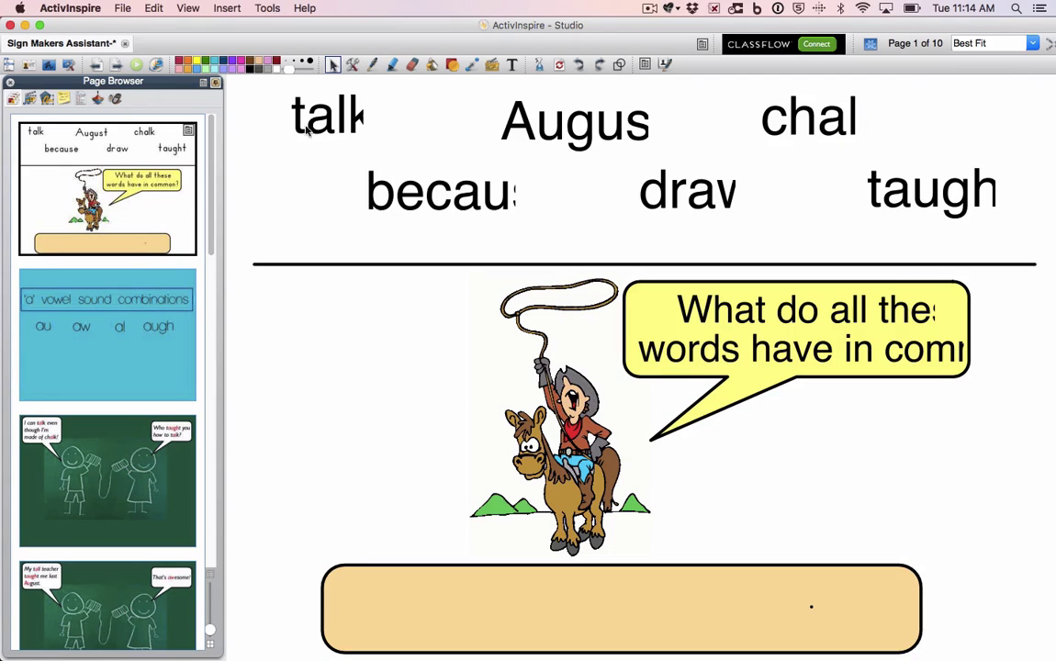
{"action": "double_click", "coordinate": [349, 120]}
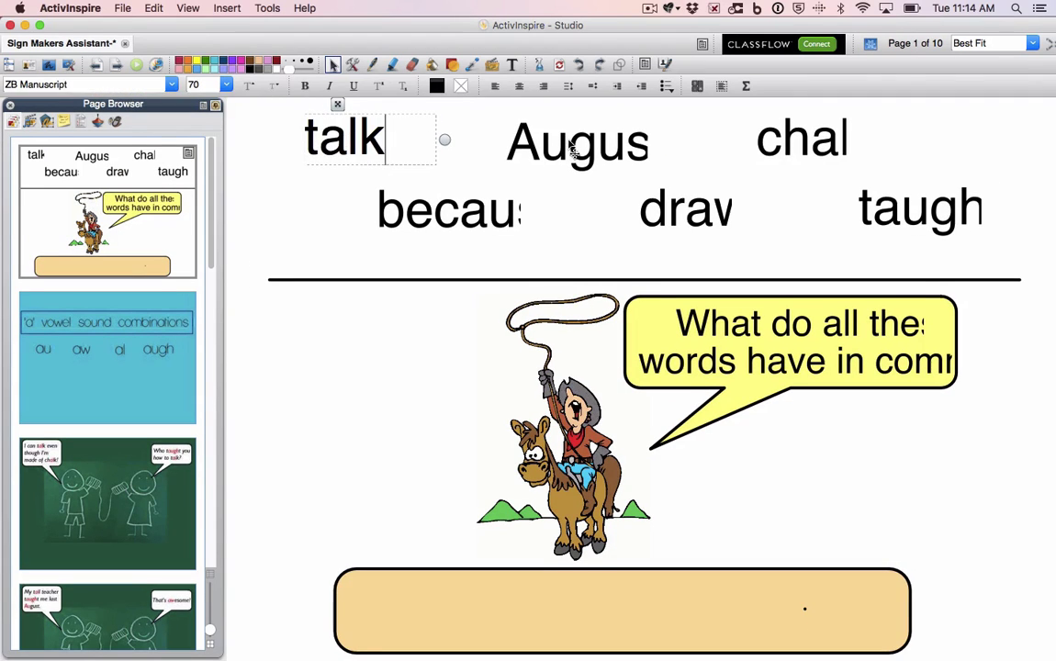
{"action": "double_click", "coordinate": [572, 149]}
{"action": "type", "text": "t"}
{"action": "mouse_move", "coordinate": [661, 171]}
{"action": "left_mouse_down"}
{"action": "mouse_move", "coordinate": [694, 230]}
{"action": "mouse_move", "coordinate": [761, 213]}
{"action": "left_mouse_up"}
{"action": "left_click", "coordinate": [691, 228]}
Step: Fix the cut-off word 'drav' so 'draw' shows in full
{"action": "double_click", "coordinate": [700, 204]}
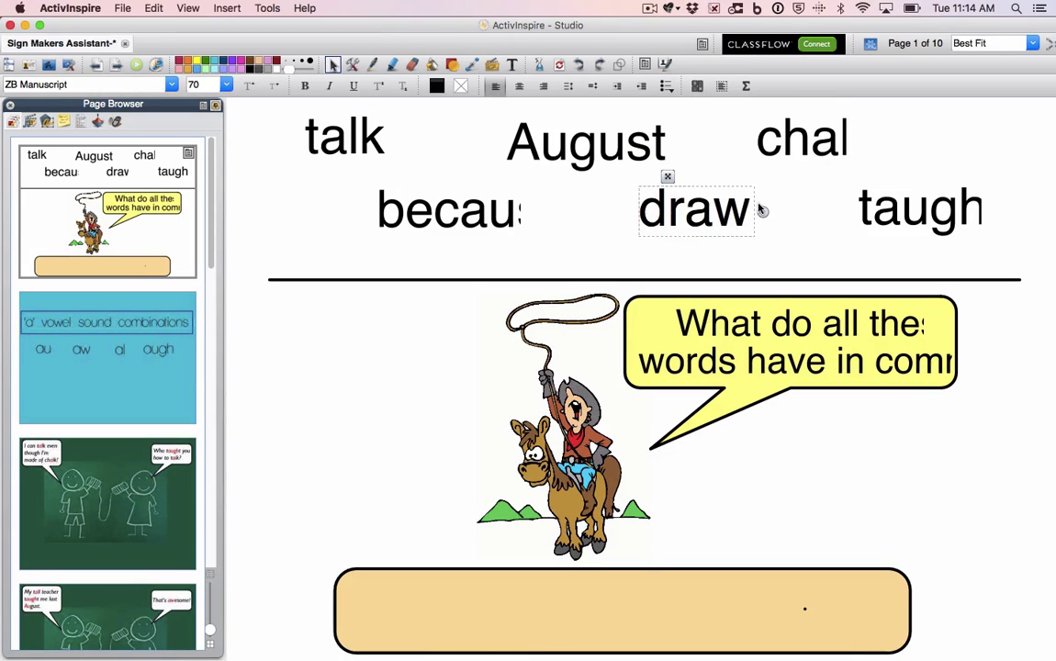
{"action": "left_click", "coordinate": [624, 246]}
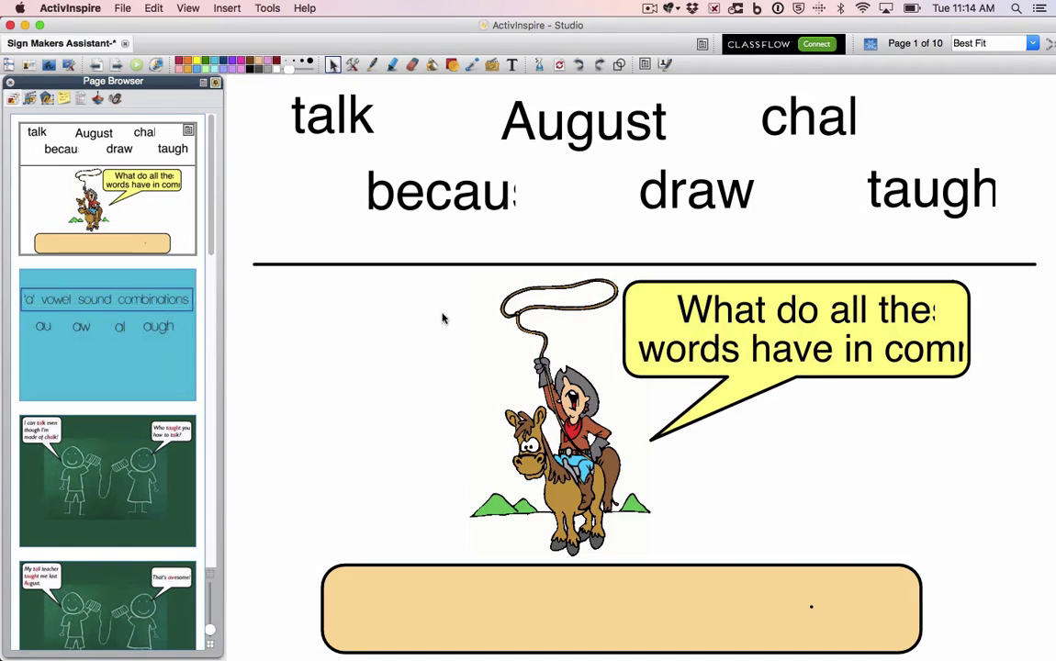
{"action": "key", "text": "ctrl+Left"}
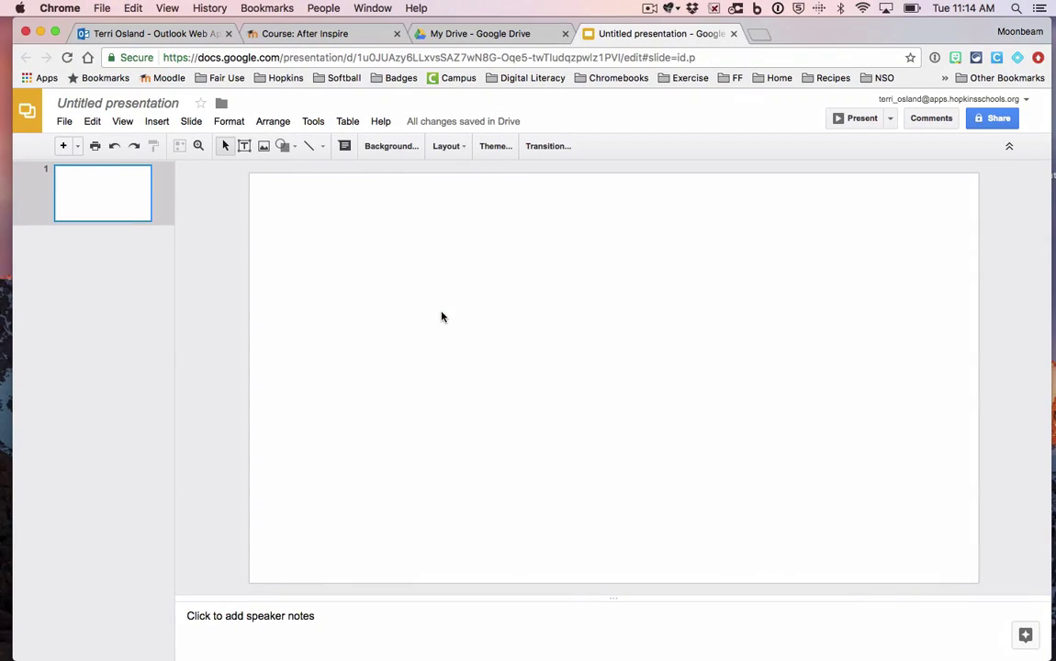
Step: Title the presentation 'Signmakers Assistant' and shrink Chrome to half the screen width
{"action": "left_click", "coordinate": [156, 105]}
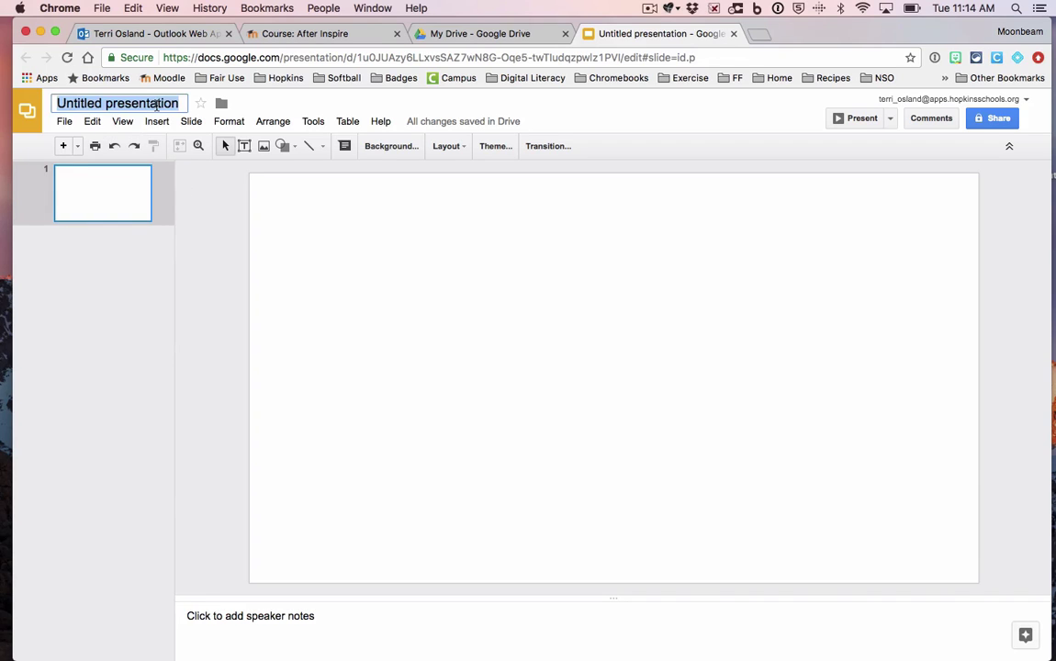
{"action": "key", "text": "ctrl+Right"}
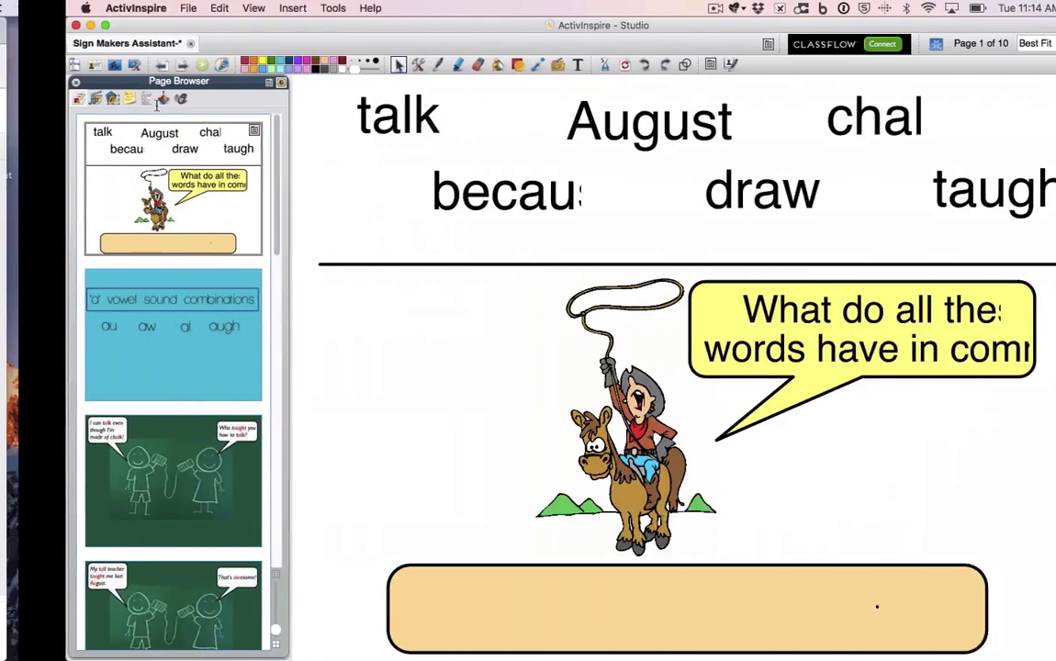
{"action": "key", "text": "ctrl+Left"}
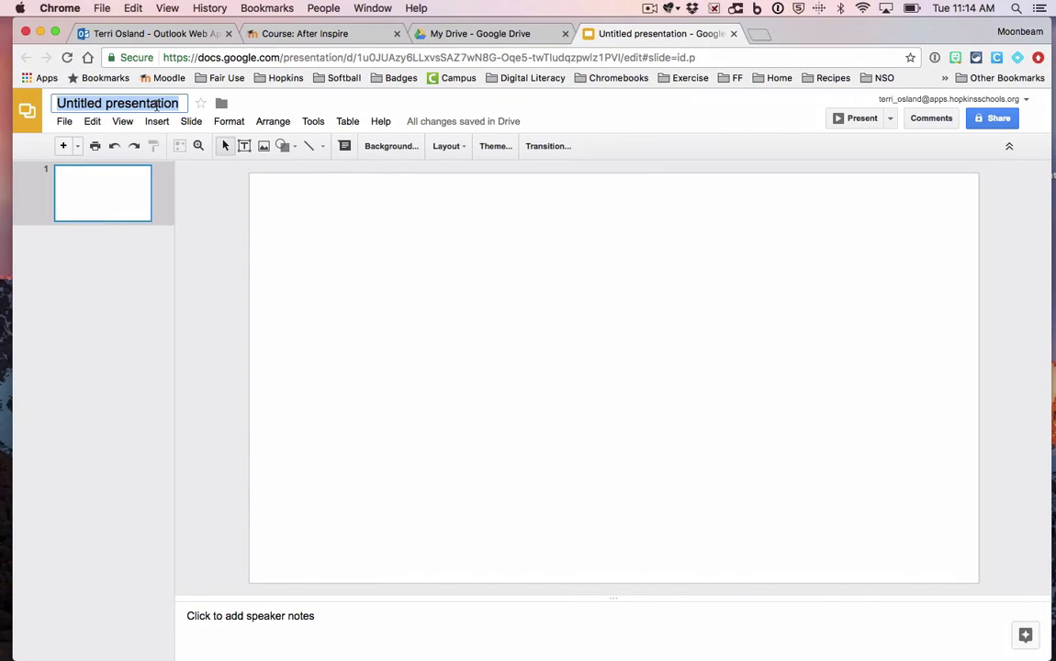
{"action": "type", "text": "Si"}
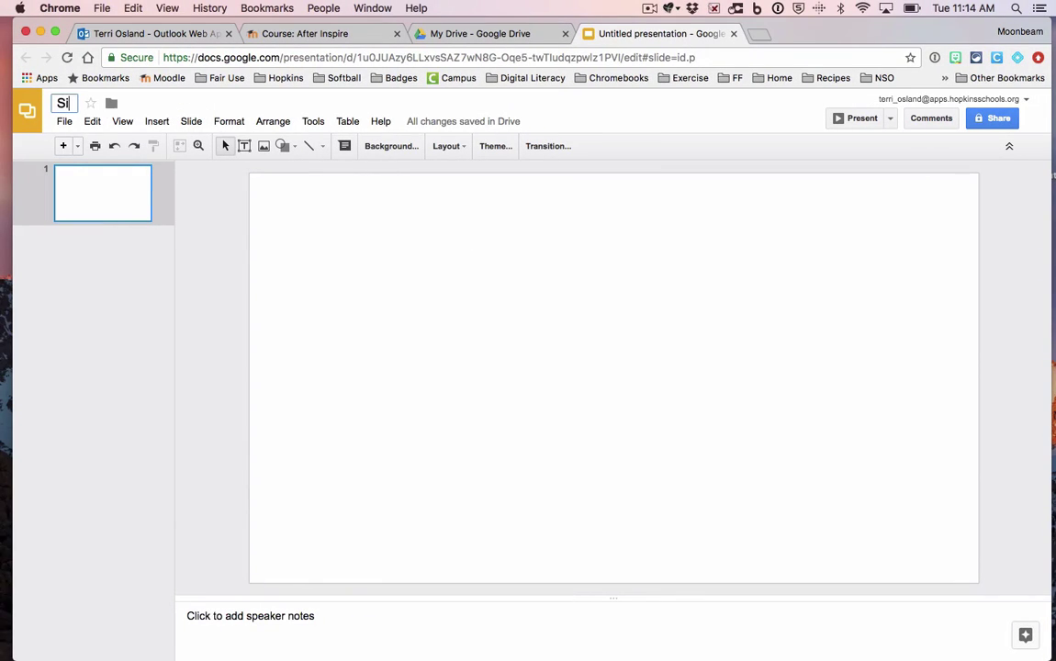
{"action": "type", "text": "gnmakers Assistant"}
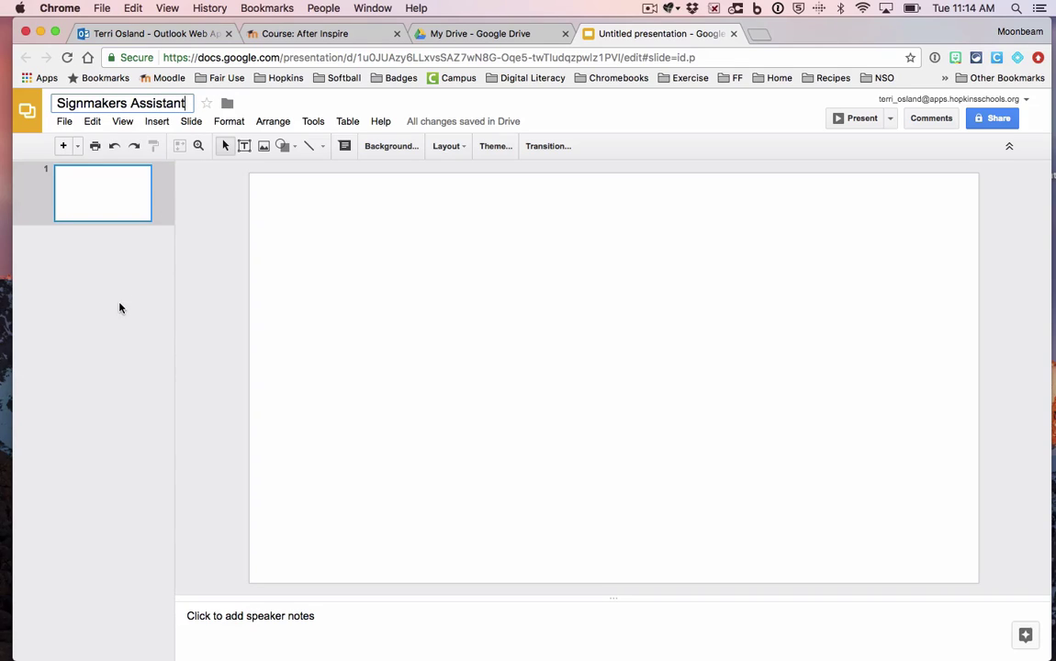
{"action": "left_click", "coordinate": [108, 273]}
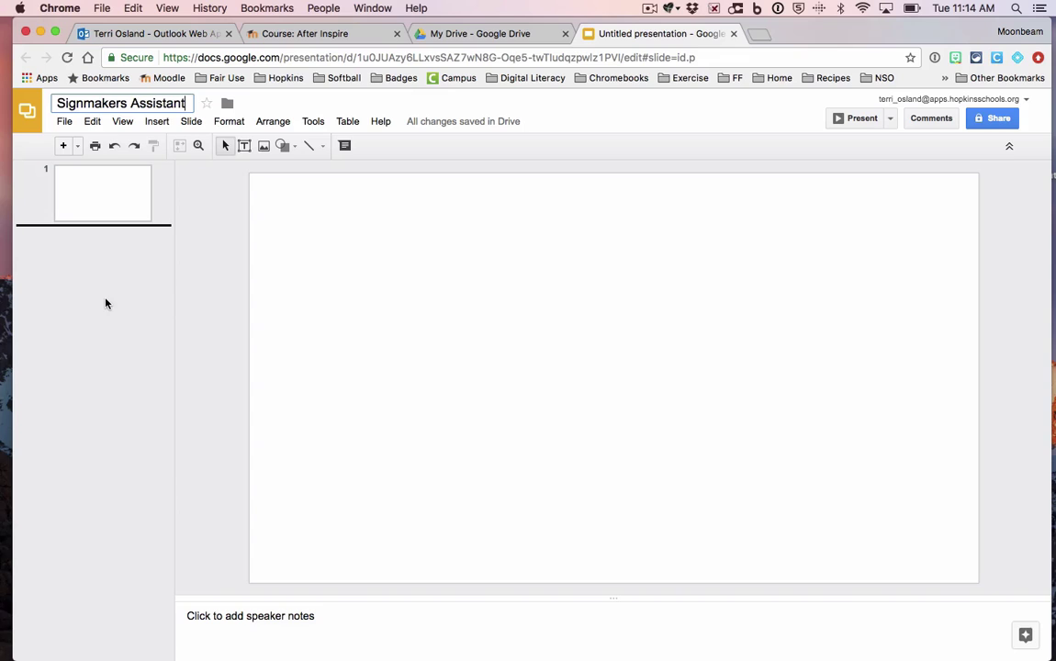
{"action": "left_click", "coordinate": [113, 204]}
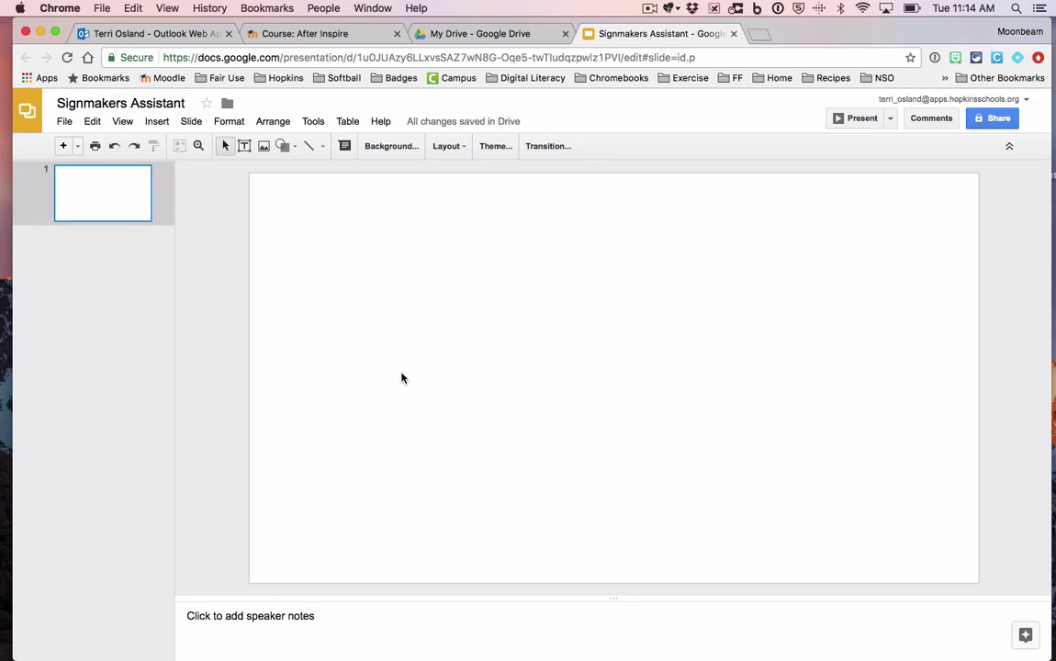
{"action": "left_click_drag", "start_coordinate": [841, 34], "coordinate": [832, 32]}
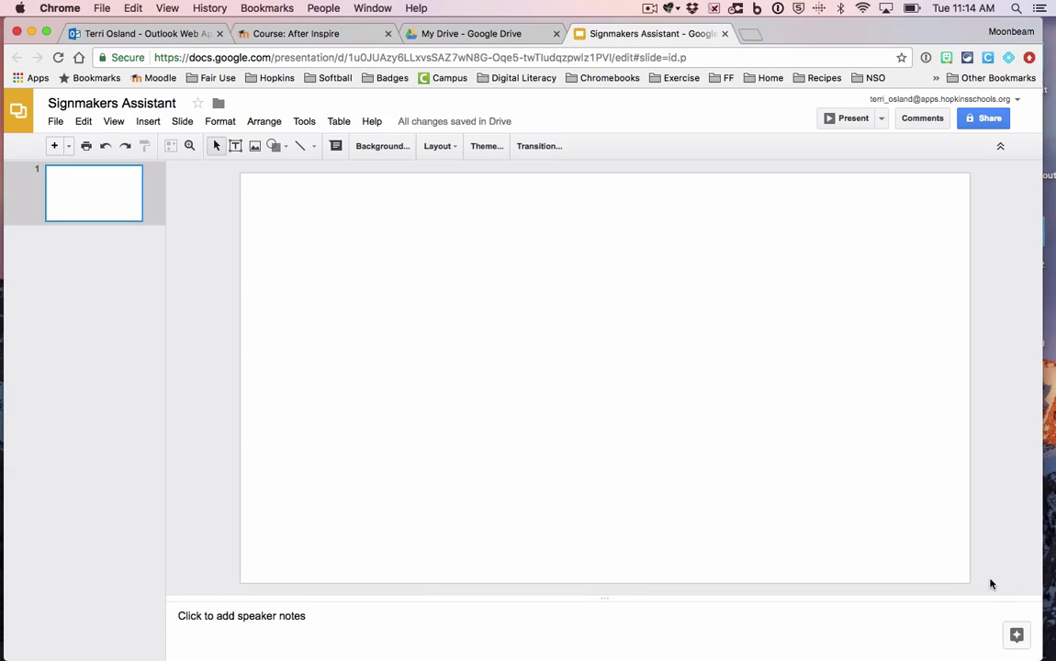
{"action": "left_click_drag", "start_coordinate": [1011, 656], "coordinate": [557, 658]}
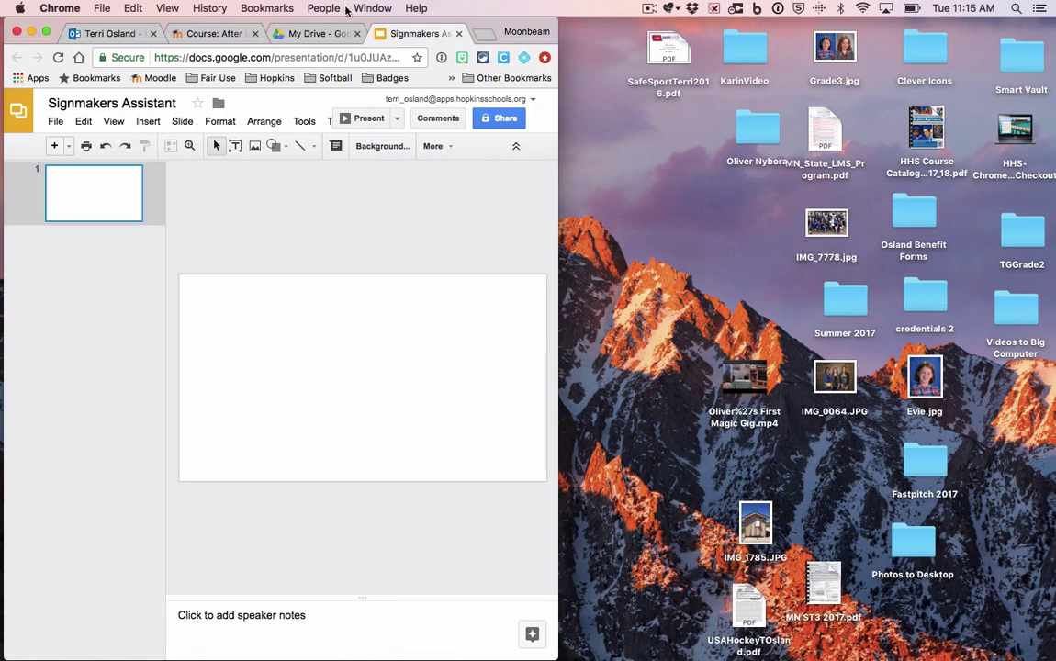
Step: Open the Flipchart Images folder and arrange its Finder window on the right beside Chrome
{"action": "left_click_drag", "start_coordinate": [340, 21], "coordinate": [76, 99]}
{"action": "double_click", "coordinate": [421, 323]}
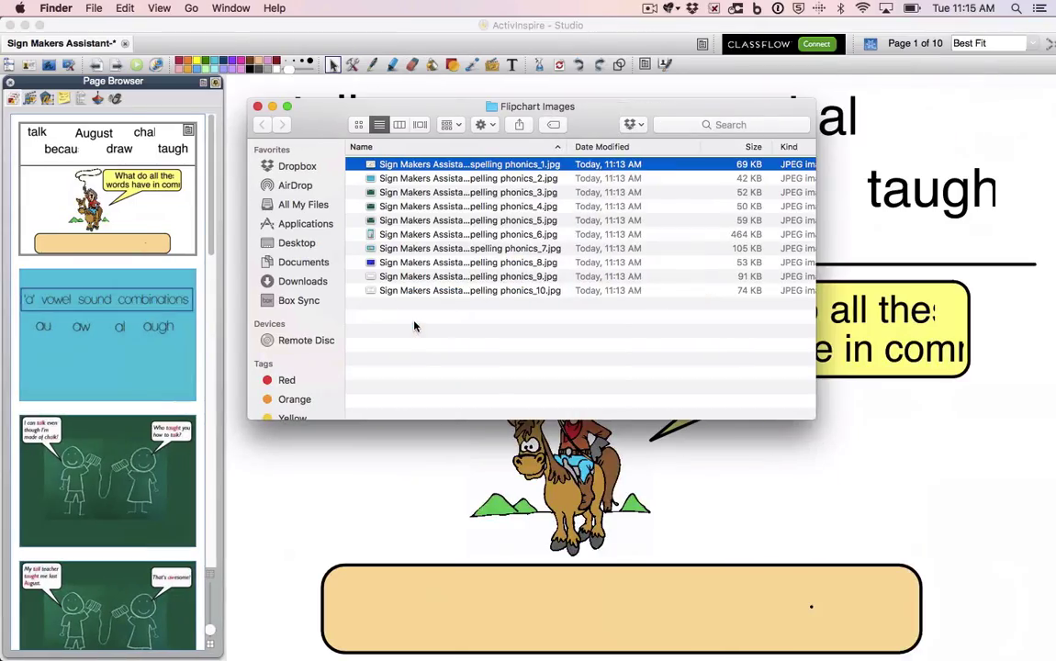
{"action": "left_click_drag", "start_coordinate": [486, 109], "coordinate": [732, 36]}
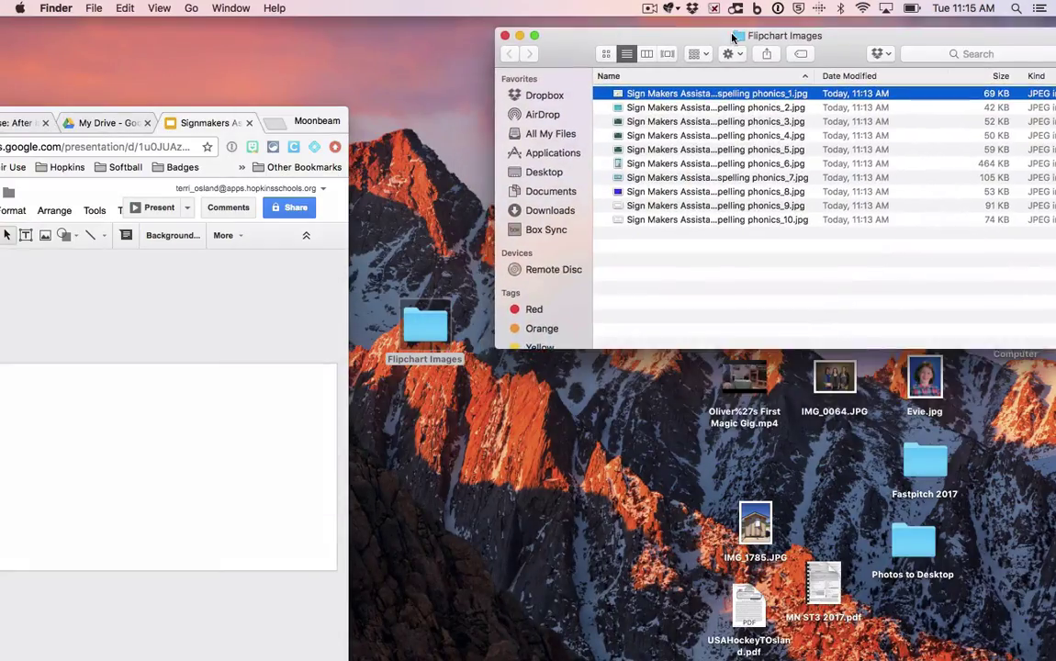
{"action": "left_click_drag", "start_coordinate": [1054, 346], "coordinate": [825, 657]}
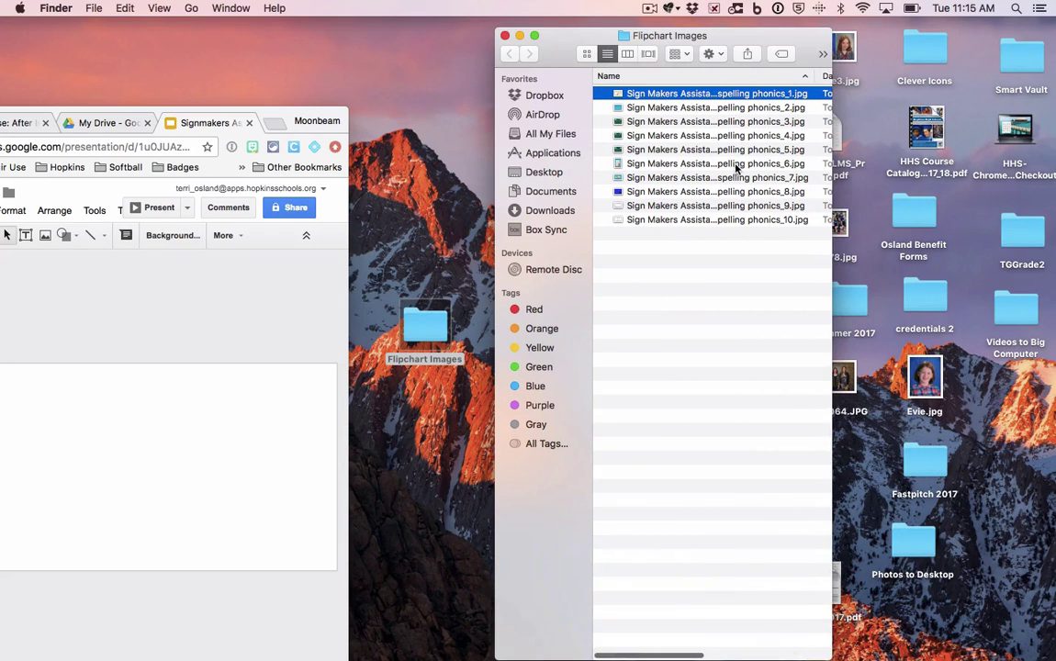
{"action": "left_click_drag", "start_coordinate": [666, 37], "coordinate": [897, 27]}
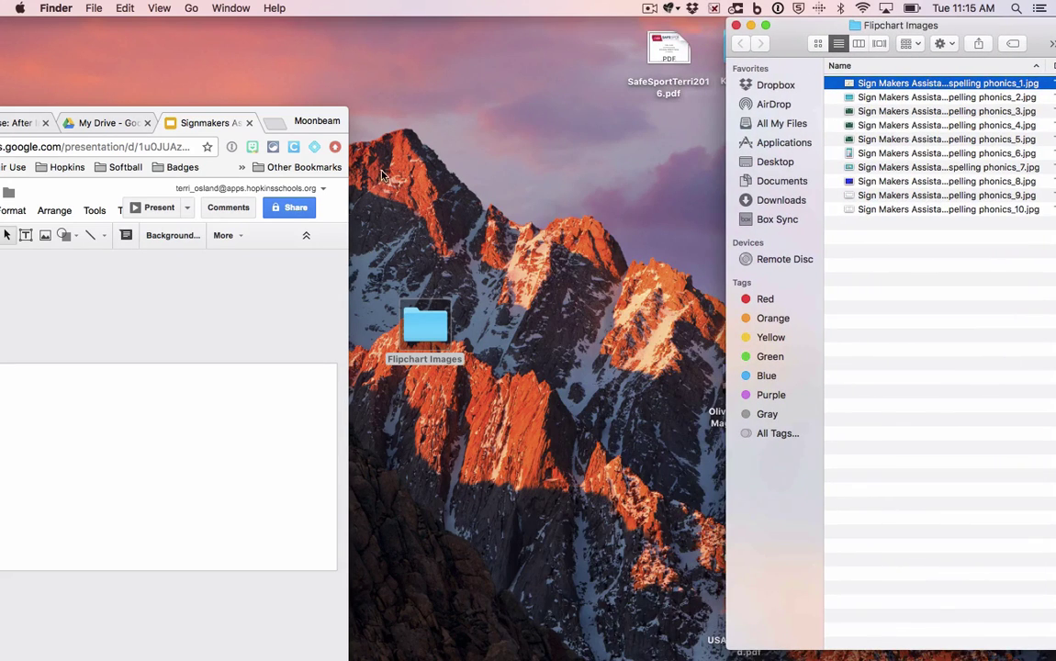
{"action": "left_click_drag", "start_coordinate": [194, 113], "coordinate": [443, 14]}
Step: Fine-tune both window positions and select the first flipchart JPEG
{"action": "left_click", "coordinate": [860, 265]}
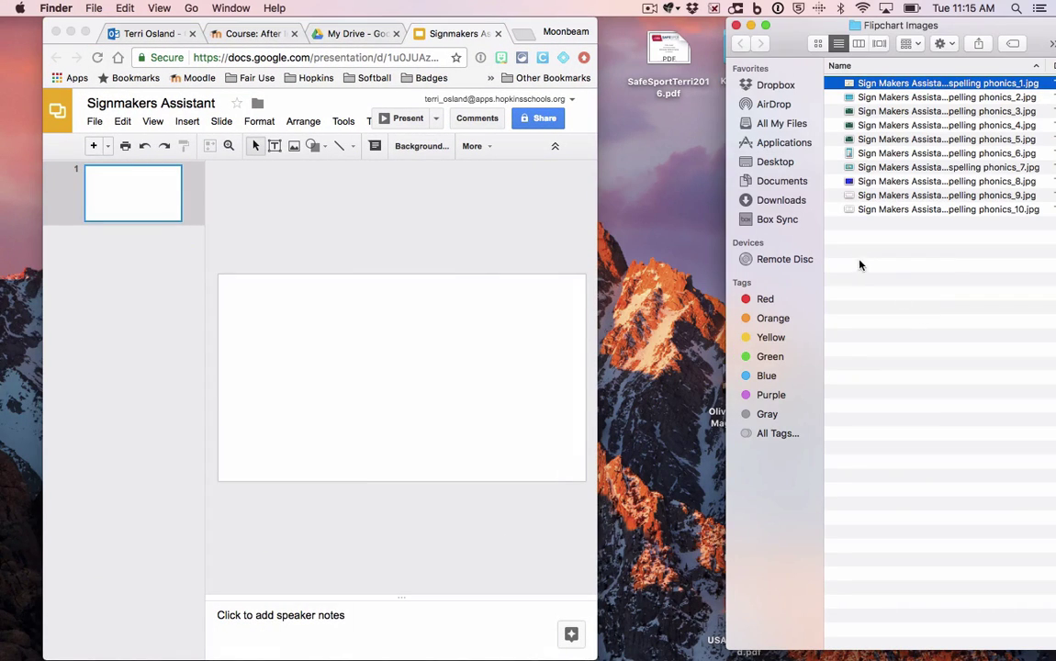
{"action": "mouse_move", "coordinate": [890, 34]}
{"action": "left_mouse_down"}
{"action": "mouse_move", "coordinate": [851, 123]}
{"action": "mouse_move", "coordinate": [862, 116]}
{"action": "mouse_move", "coordinate": [879, 34]}
{"action": "left_mouse_up"}
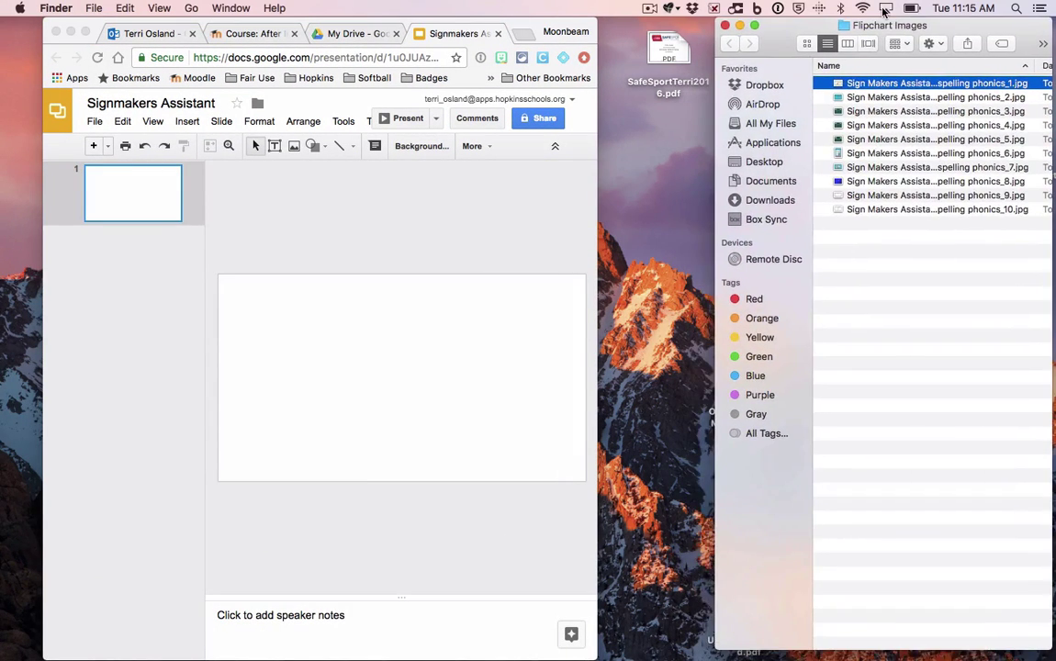
{"action": "left_click", "coordinate": [542, 29]}
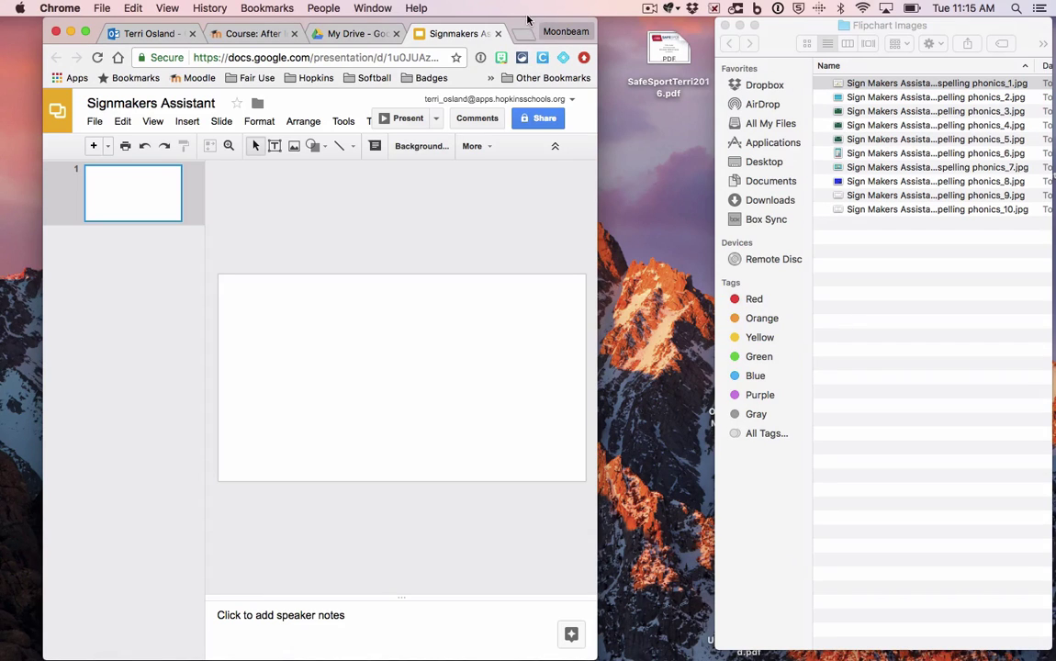
{"action": "left_click_drag", "start_coordinate": [526, 25], "coordinate": [512, 25]}
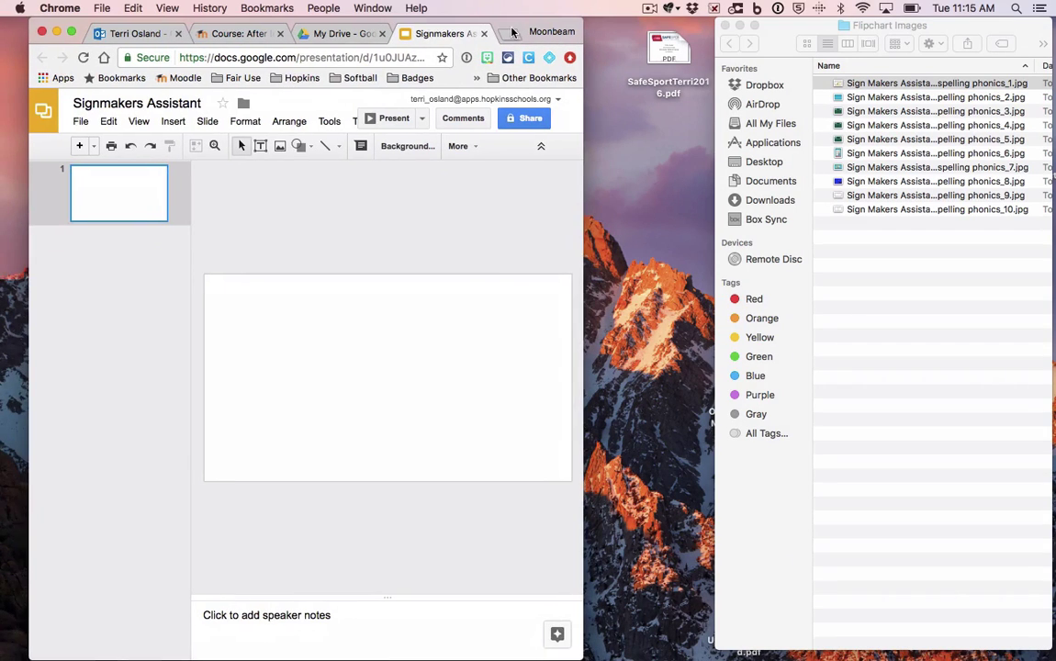
{"action": "left_click", "coordinate": [874, 83]}
{"action": "key", "text": "Return"}
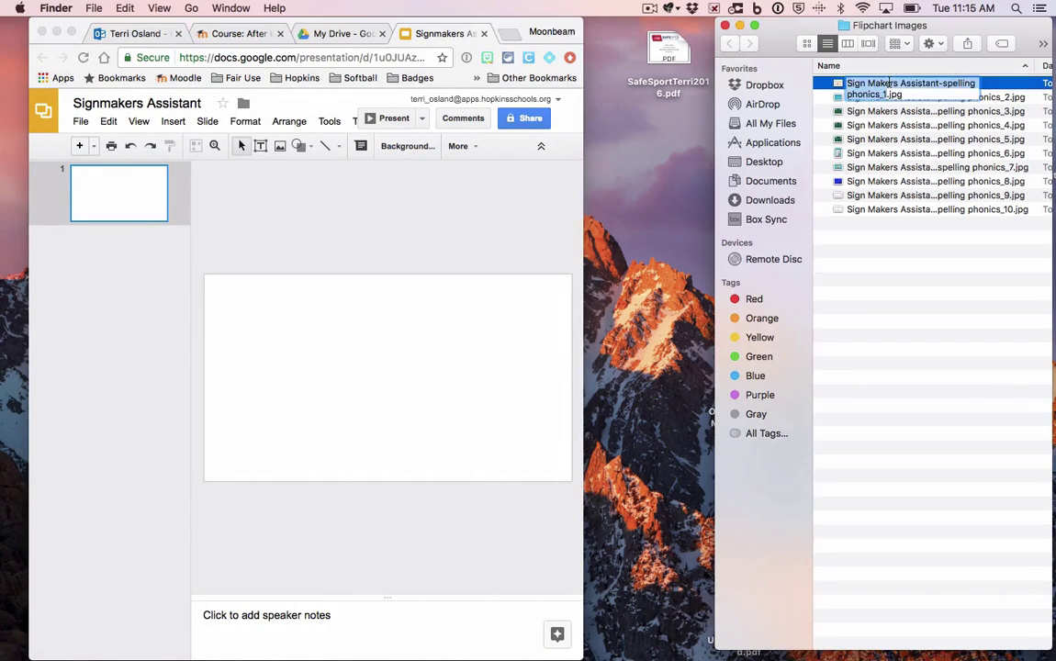
Step: Place the first flipchart image onto slide 1
{"action": "key", "text": "Return"}
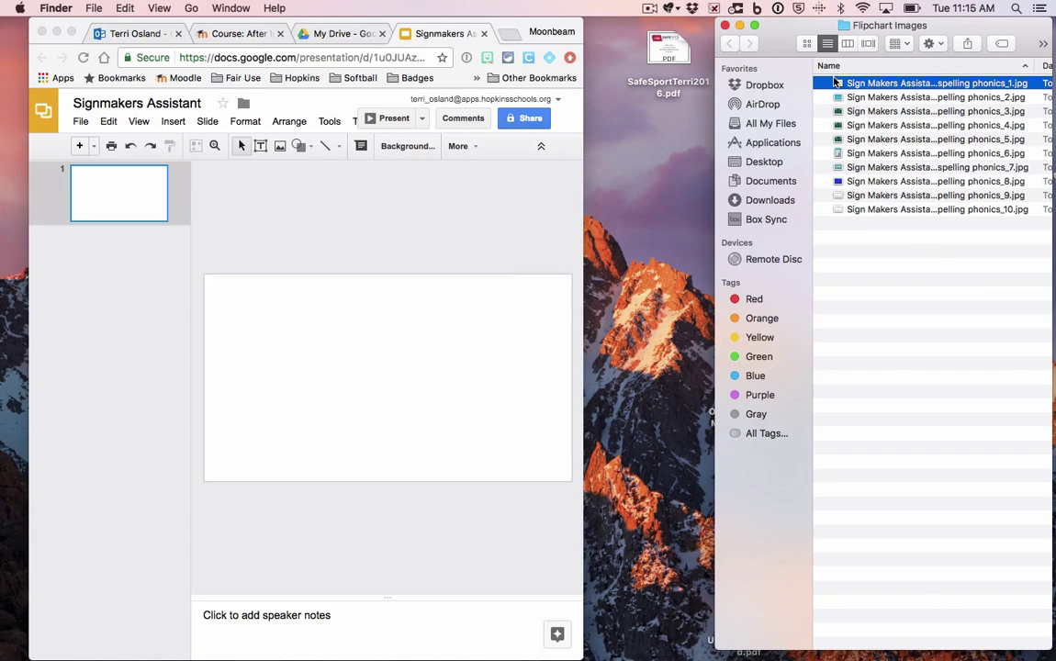
{"action": "left_click_drag", "start_coordinate": [831, 85], "coordinate": [439, 373]}
{"action": "left_click", "coordinate": [349, 390]}
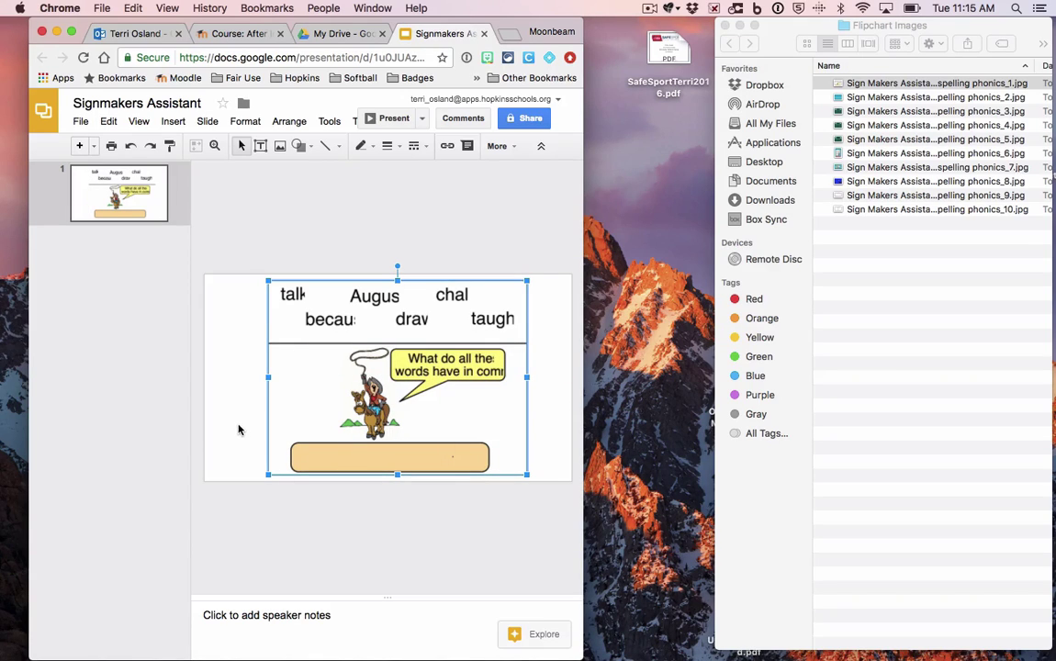
{"action": "left_click", "coordinate": [118, 335]}
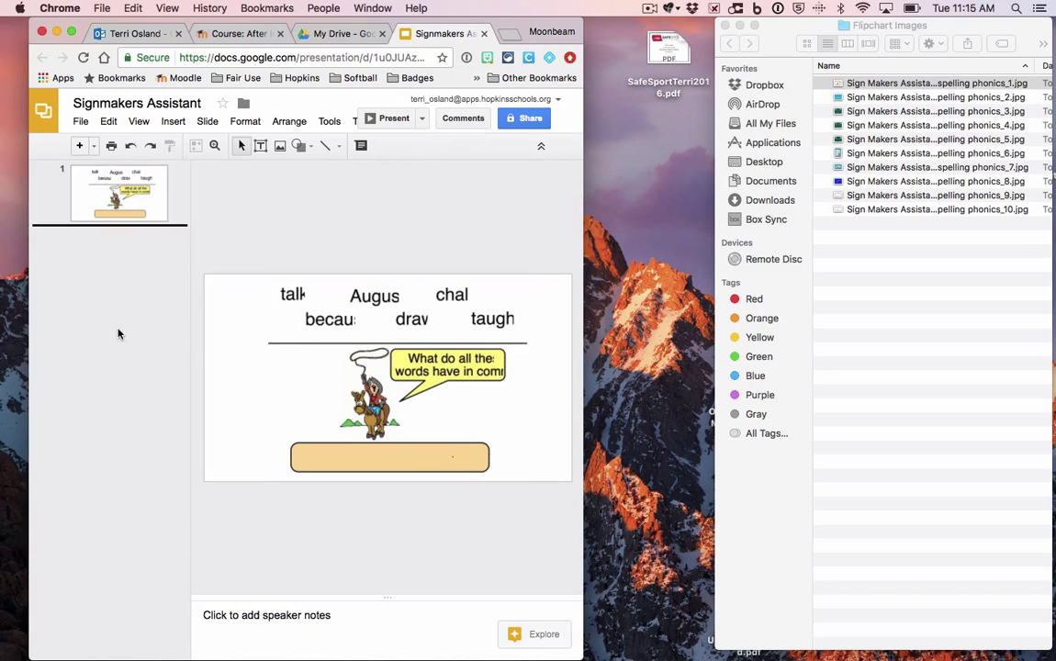
Step: Add blank slides 2 and 3, placing the second (centred vowel image) and third flipchart images
{"action": "left_click", "coordinate": [92, 147]}
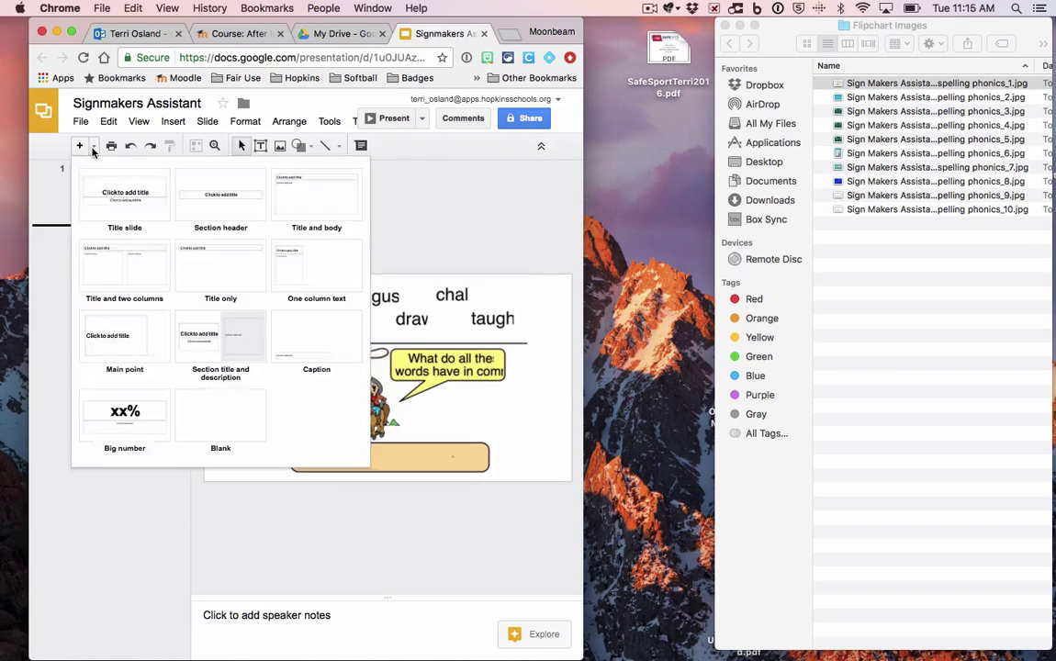
{"action": "left_click", "coordinate": [214, 403]}
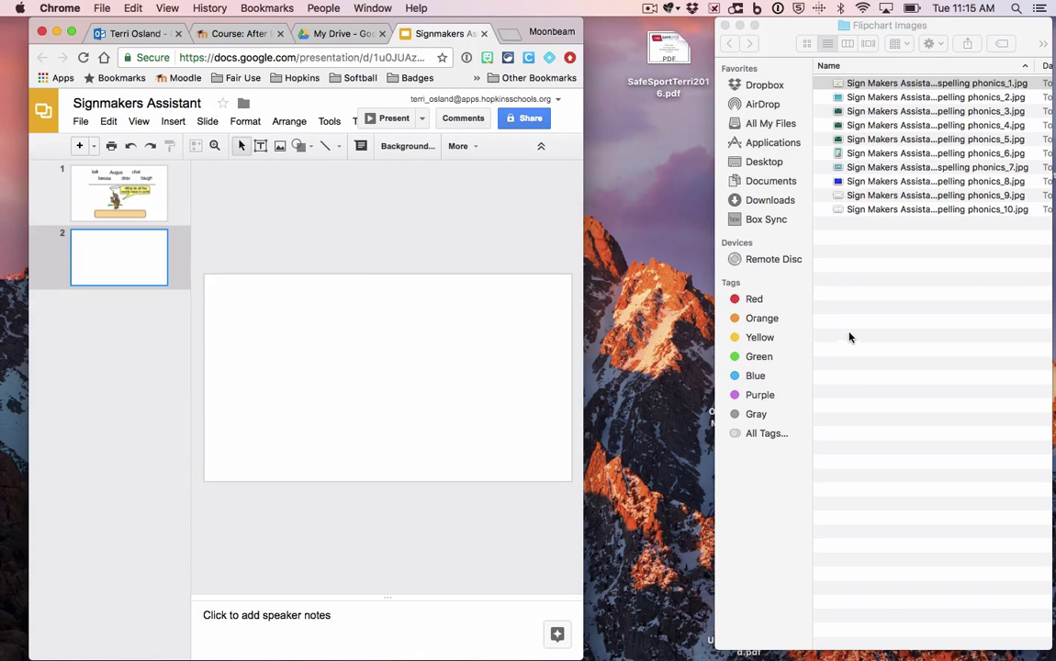
{"action": "left_click", "coordinate": [795, 85]}
{"action": "left_click", "coordinate": [795, 96]}
{"action": "left_click_drag", "start_coordinate": [796, 97], "coordinate": [382, 366]}
{"action": "left_click", "coordinate": [549, 431]}
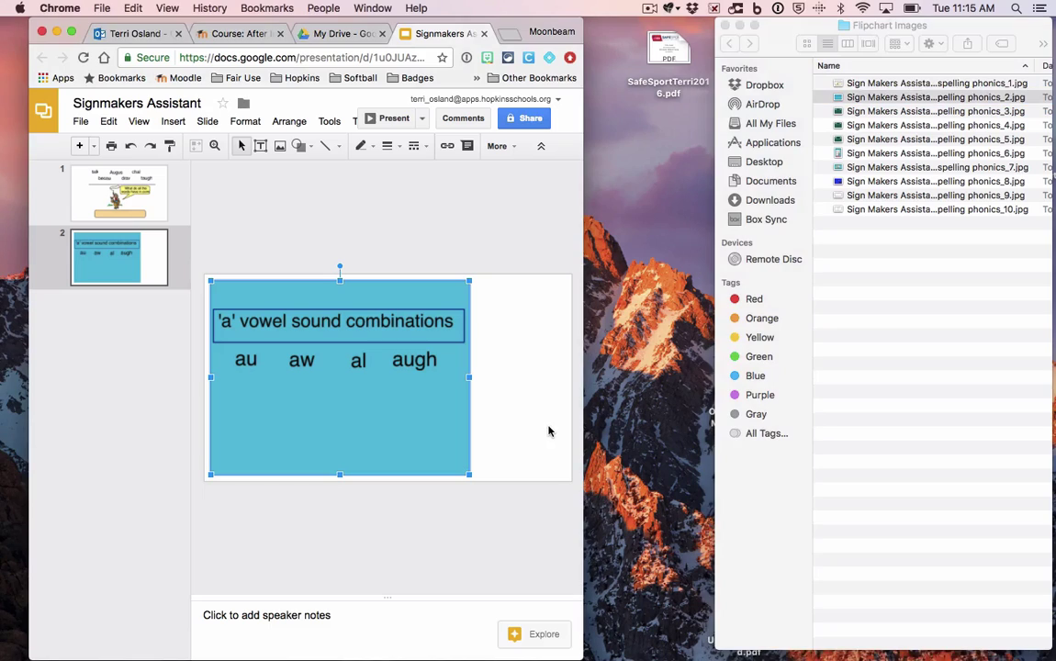
{"action": "left_click_drag", "start_coordinate": [361, 420], "coordinate": [416, 421]}
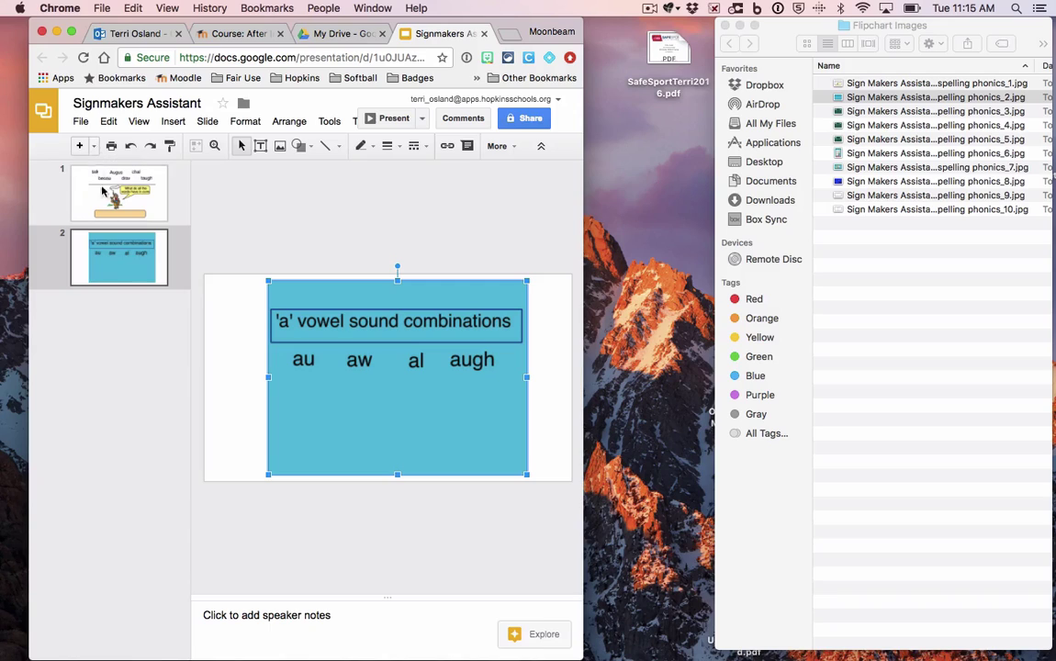
{"action": "left_click", "coordinate": [80, 147]}
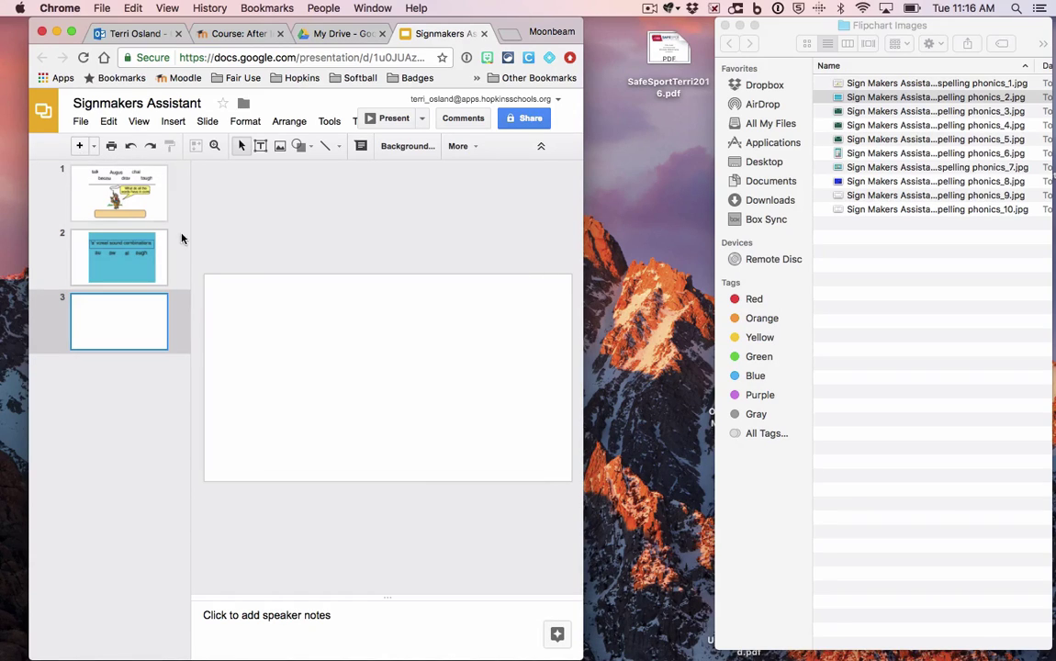
{"action": "left_click_drag", "start_coordinate": [962, 112], "coordinate": [378, 370]}
Step: Widen the browser and start the slideshow from slide 2
{"action": "left_click", "coordinate": [120, 258]}
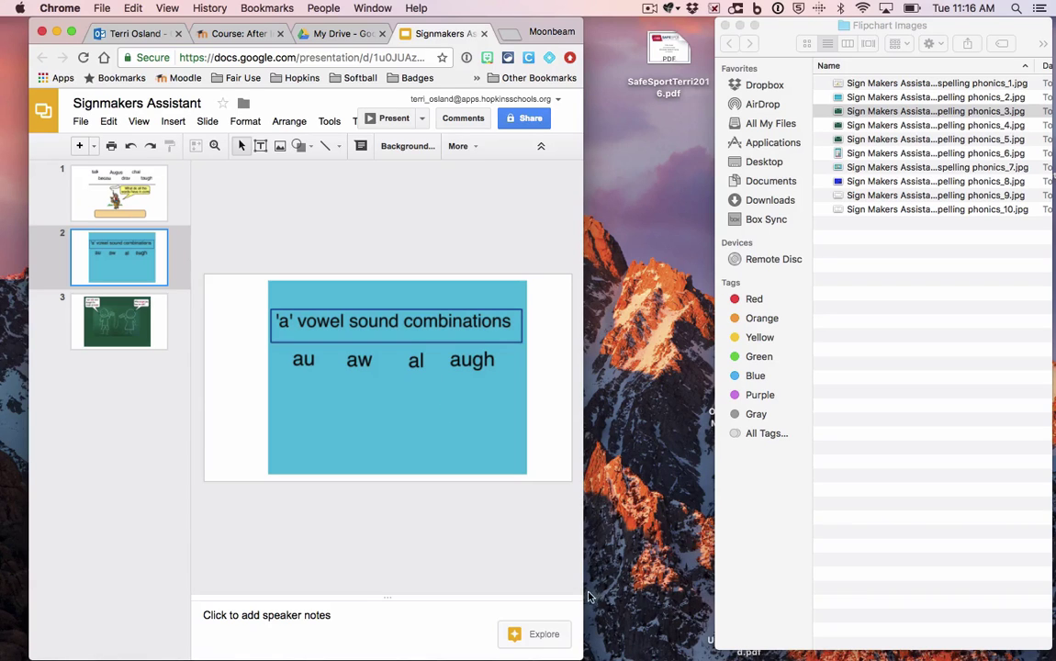
{"action": "left_click_drag", "start_coordinate": [700, 636], "coordinate": [1011, 638]}
{"action": "left_click", "coordinate": [816, 122]}
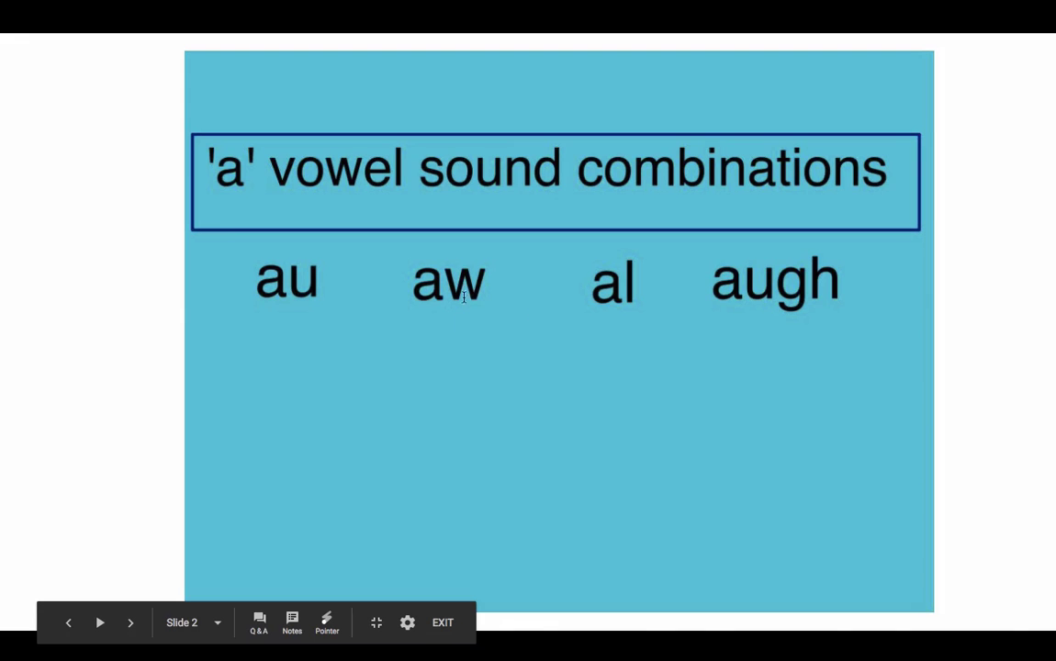
Step: Advance the slideshow to slide 3, then exit back to the editor
{"action": "left_click", "coordinate": [630, 297]}
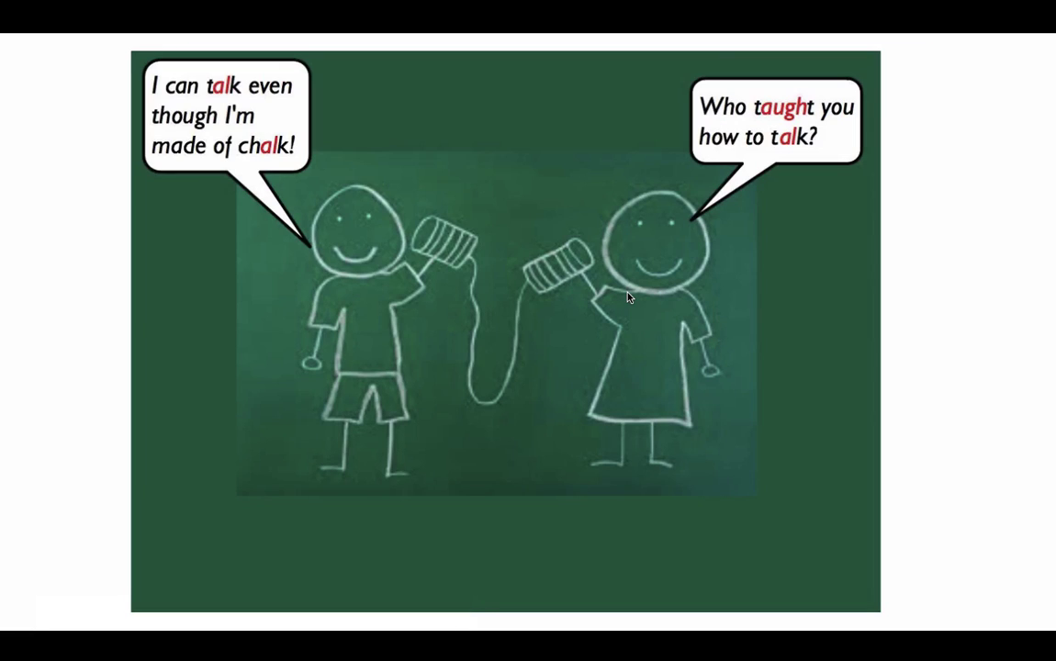
{"action": "mouse_move", "coordinate": [632, 309]}
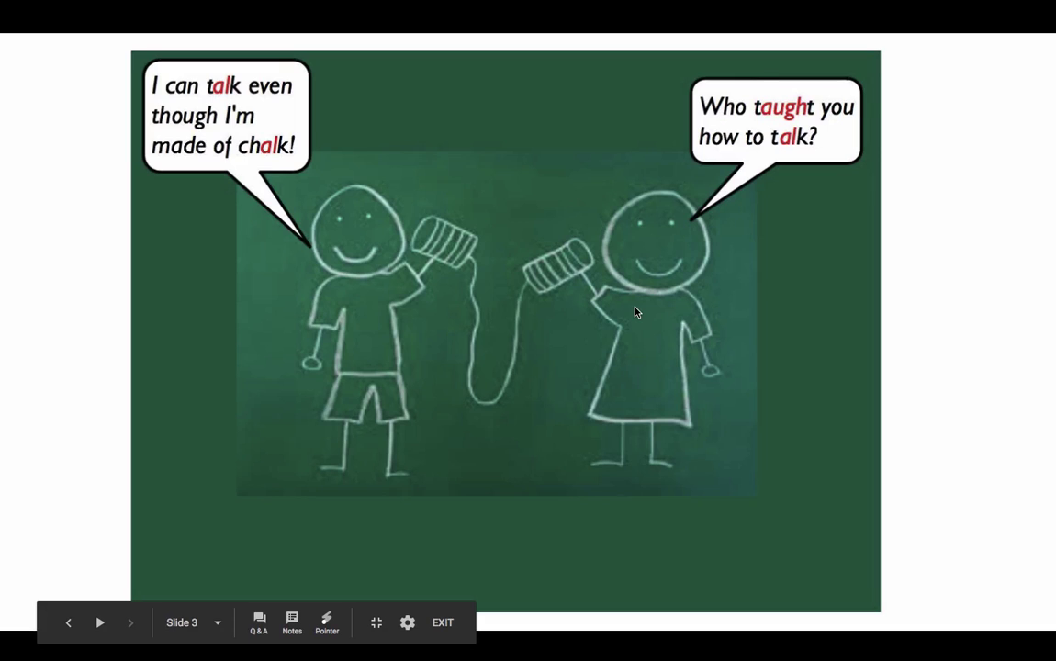
{"action": "key", "text": "Escape"}
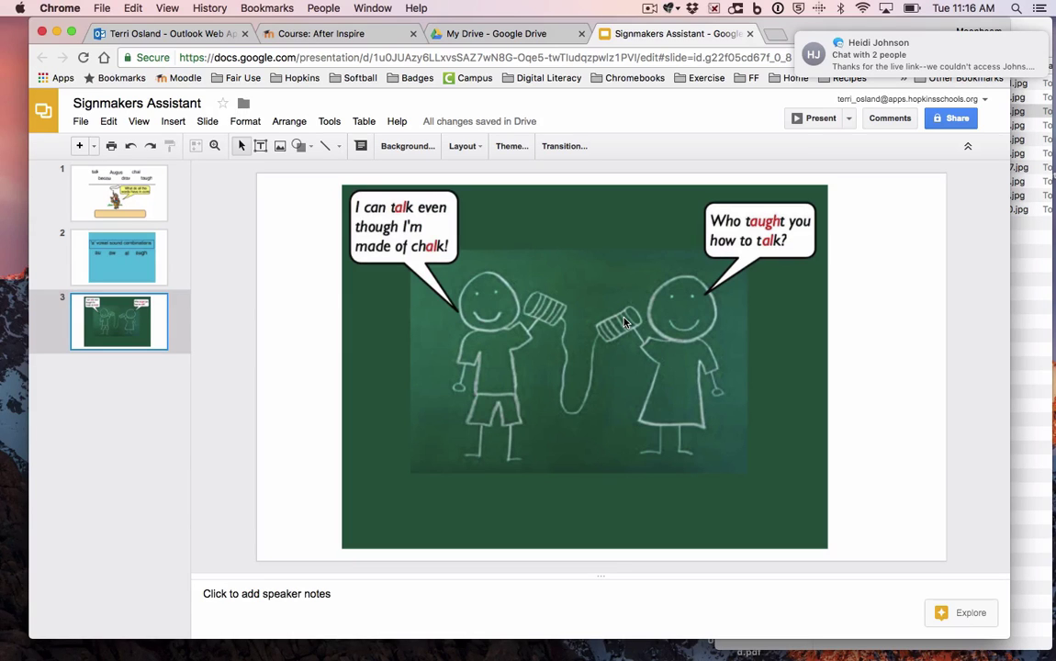
Step: Compare with the original ActivInspire flipchart, then bring the Flipchart Images folder back in front
{"action": "key", "text": "ctrl+Right"}
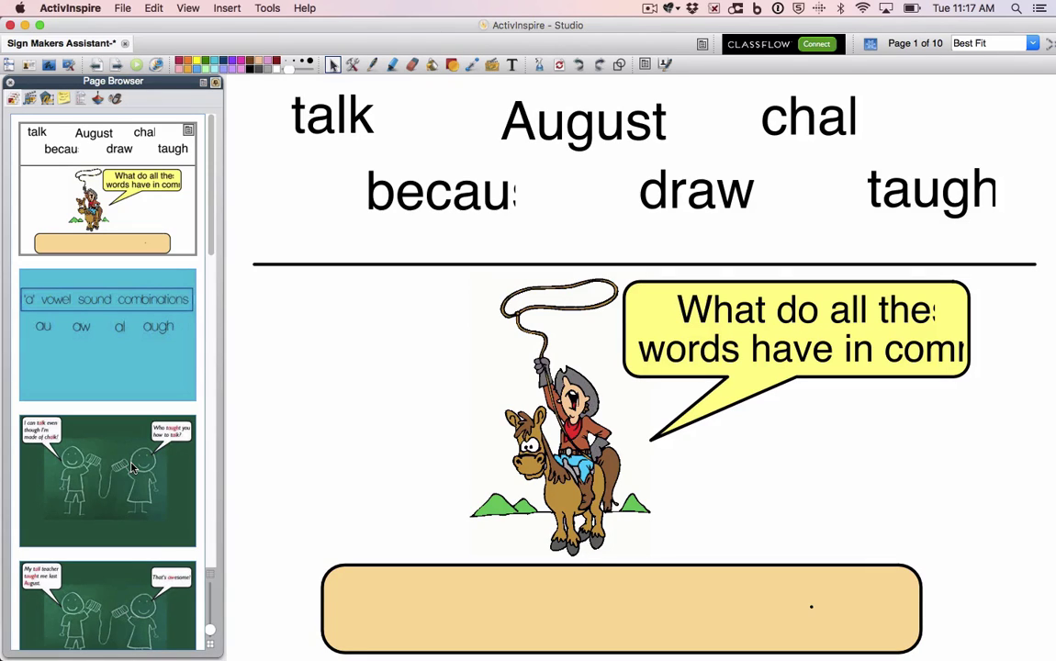
{"action": "key", "text": "ctrl+Left"}
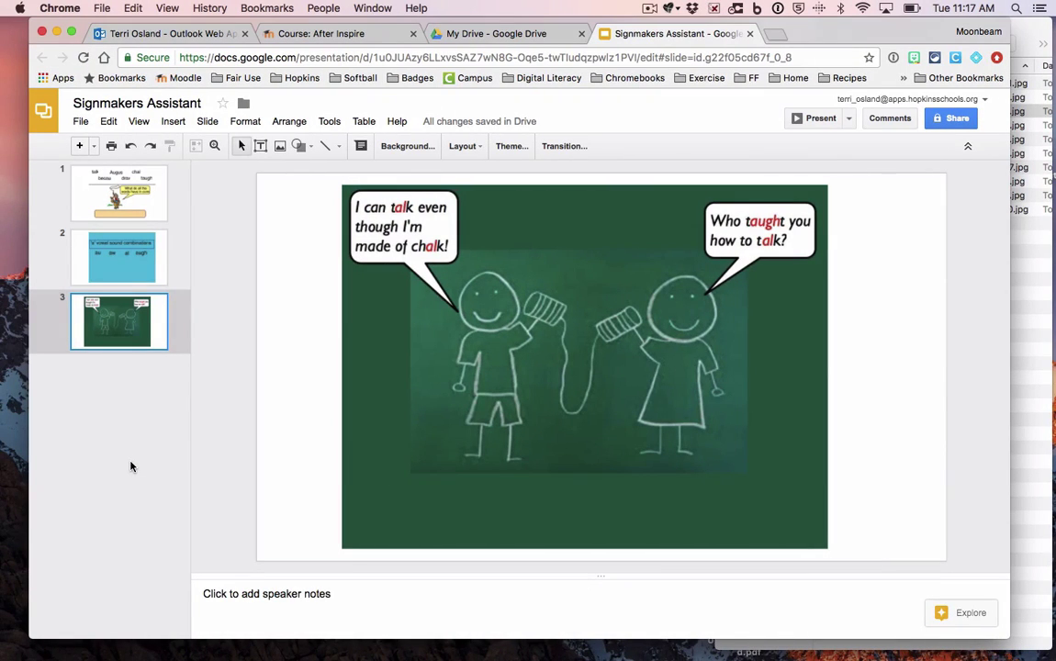
{"action": "left_click", "coordinate": [1032, 305]}
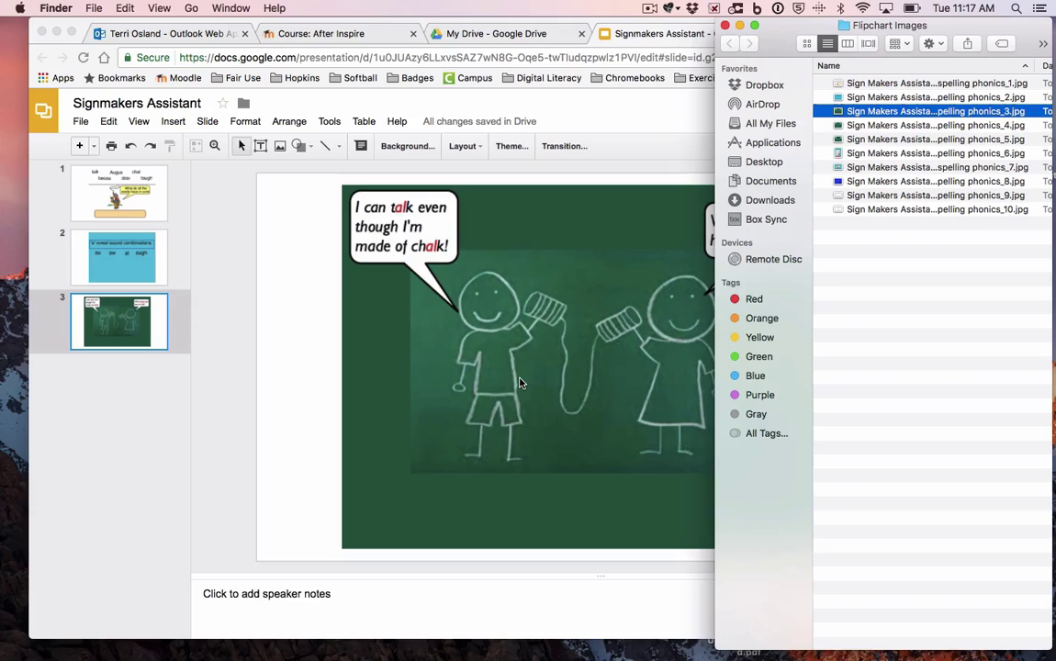